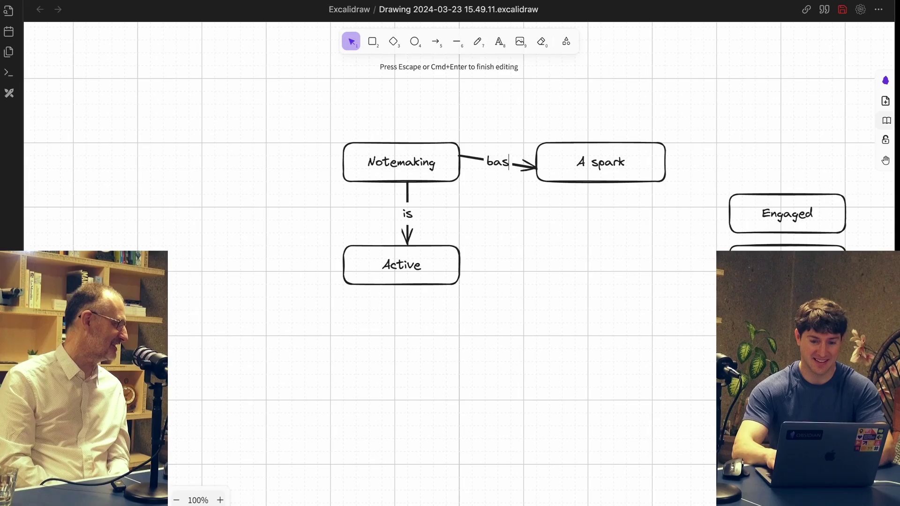
Type 'based on' as the label of the arrow from Notemaking to A spark.
text(ed on)
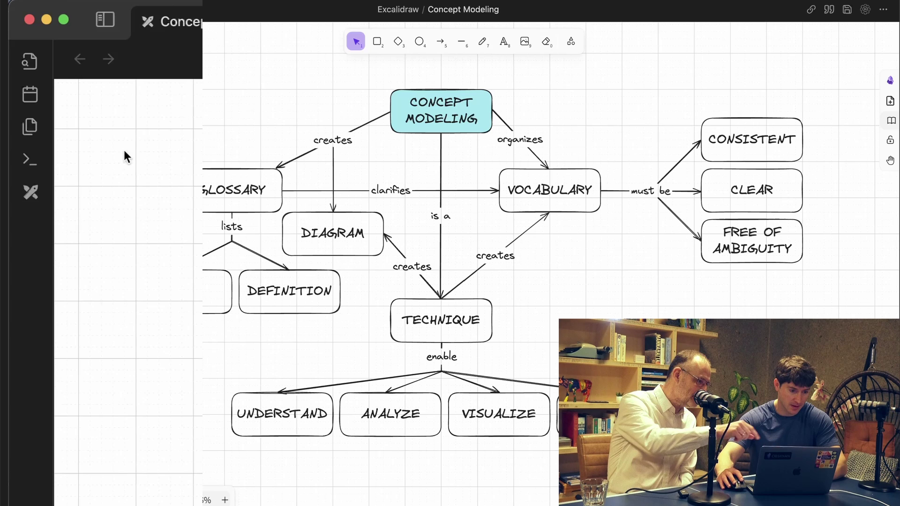
Create a new blank Excalidraw drawing and turn on its background grid.
click(31, 196)
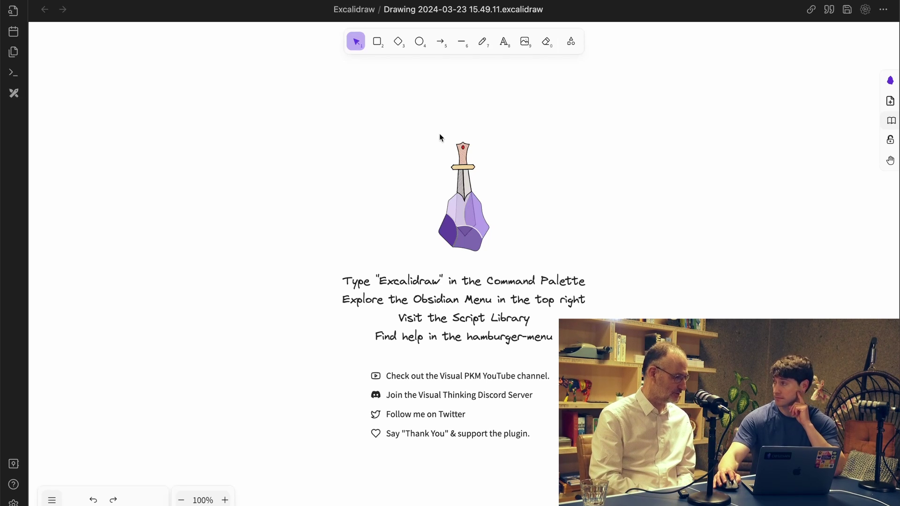
right_click(350, 132)
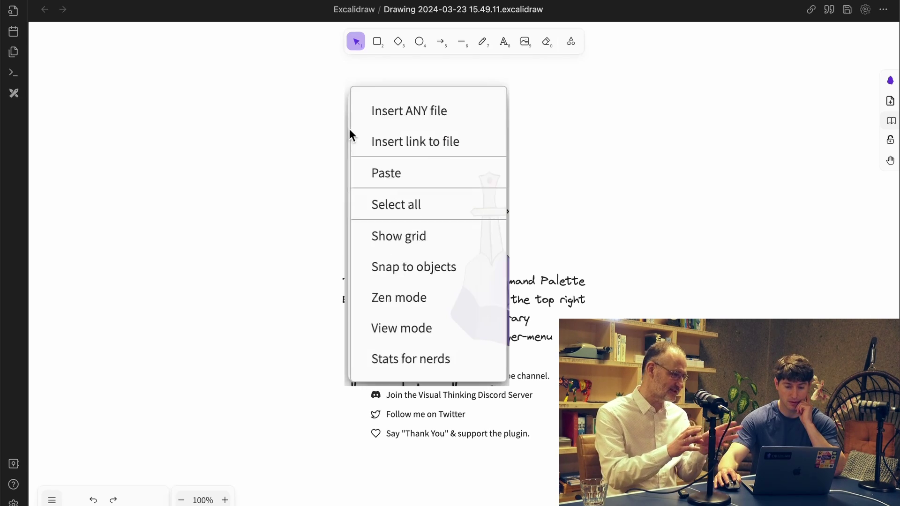
click(414, 237)
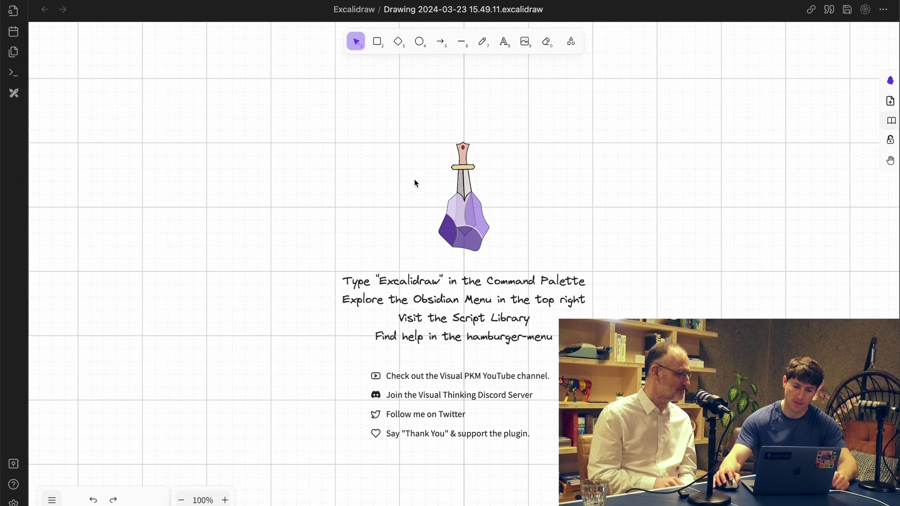
Draw a rounded box near the top of the canvas labelled 'Notemaking' and select it.
click(379, 42)
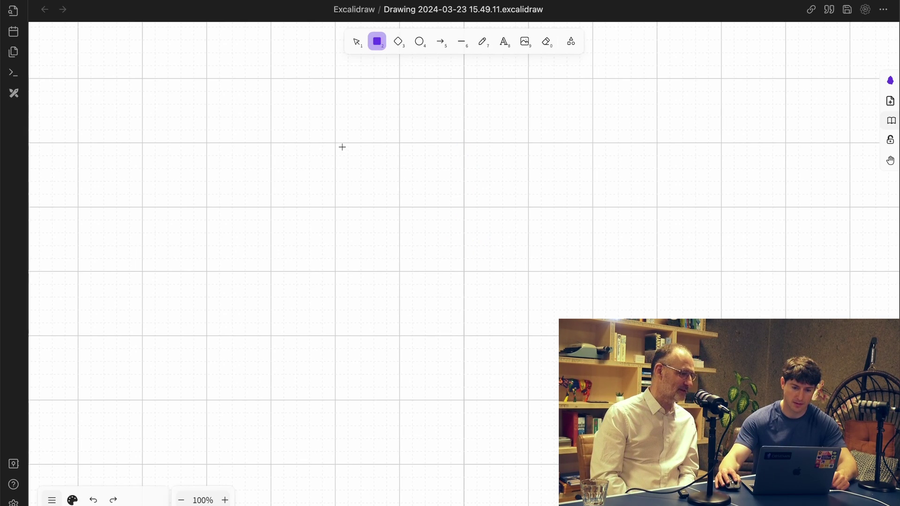
drag(348, 143, 465, 182)
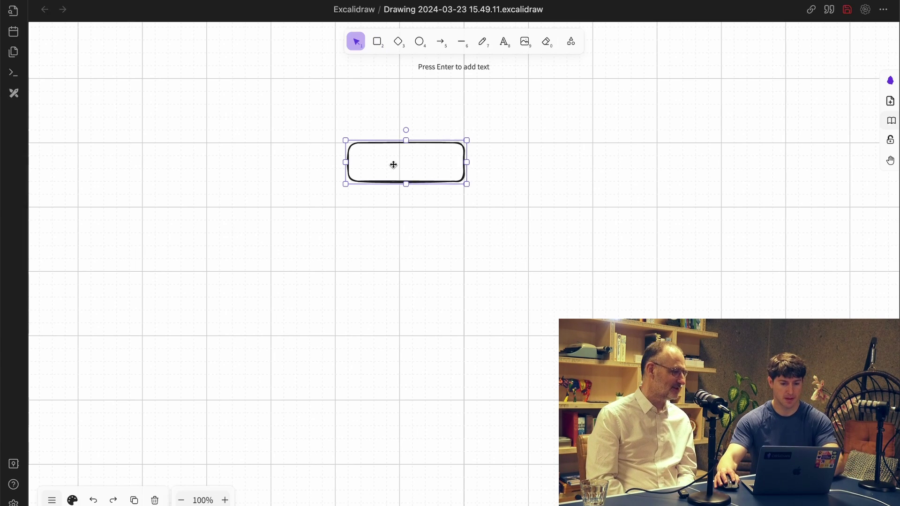
double_click(407, 162)
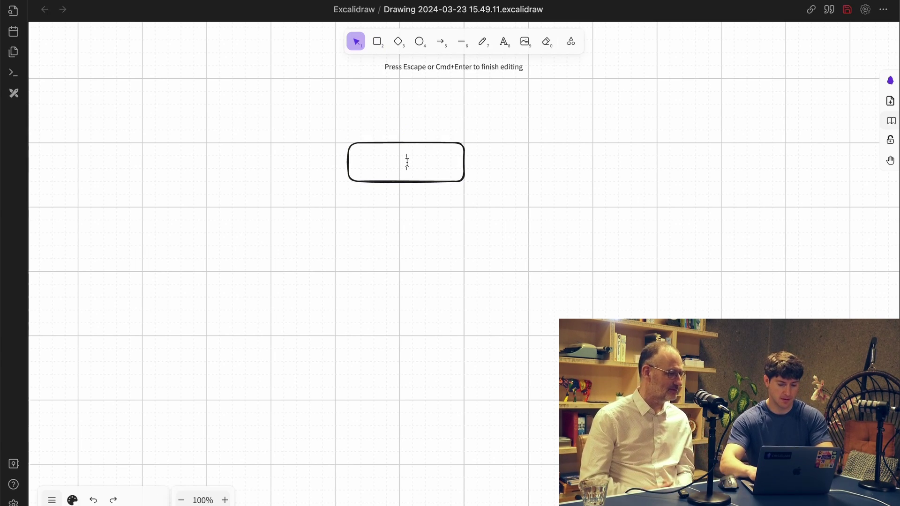
text(Notemaking)
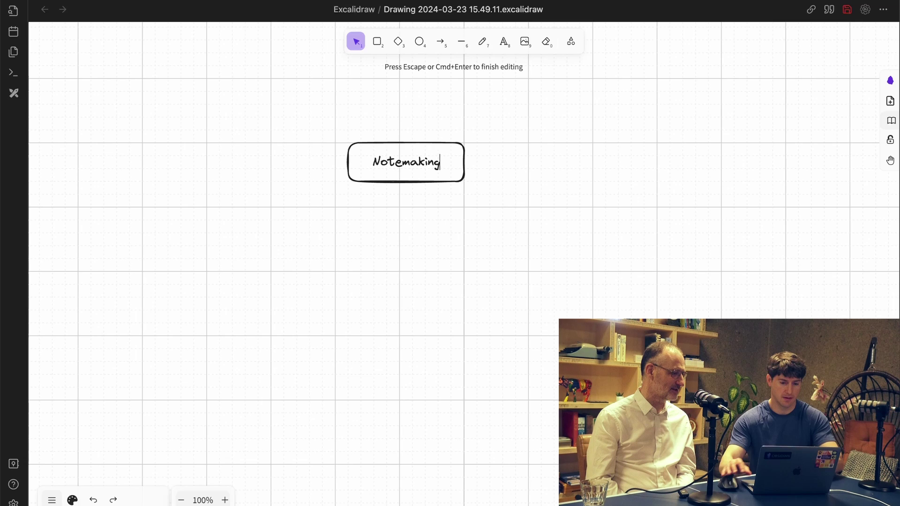
click(516, 160)
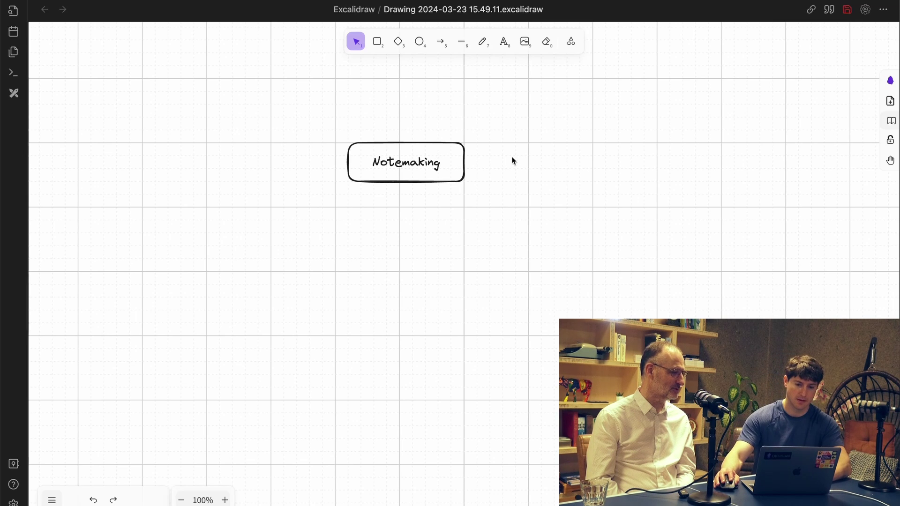
click(450, 158)
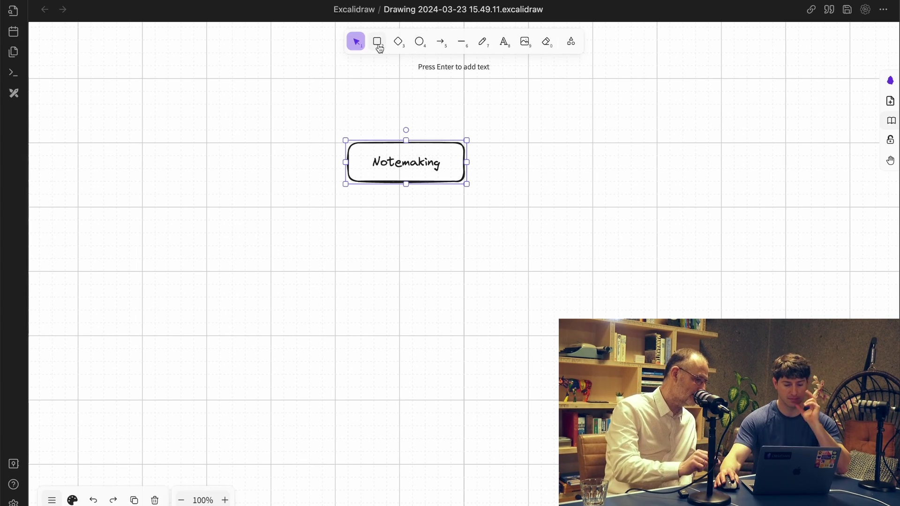
Copy the Notemaking box to its right as 'active', then a copy below it as 'engaged'.
drag(430, 156, 628, 162)
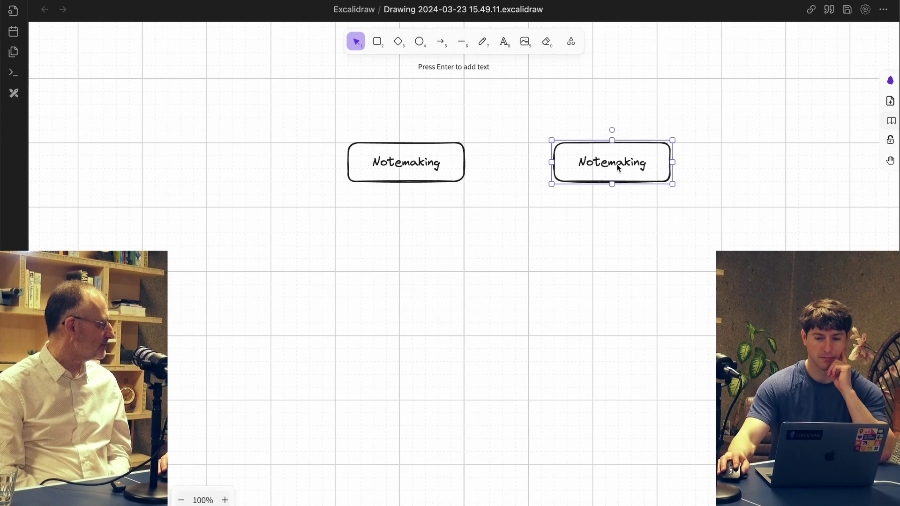
double_click(618, 165)
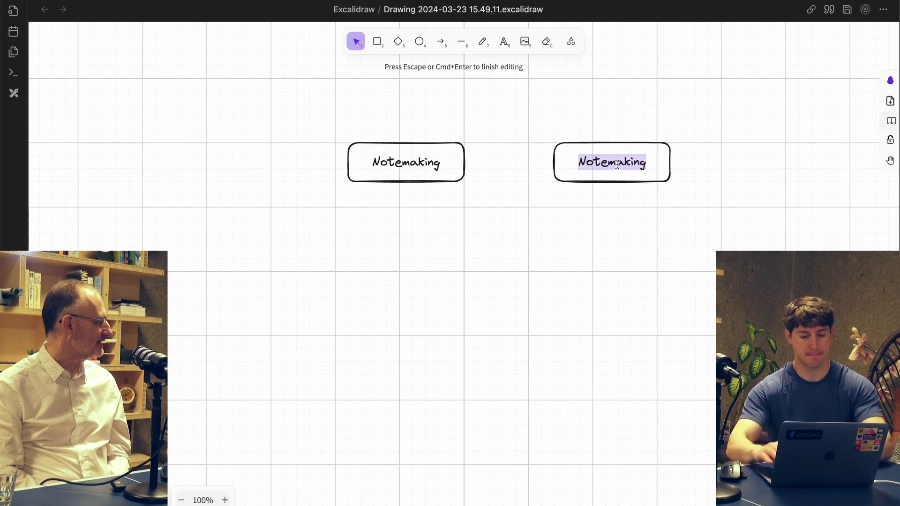
text(active)
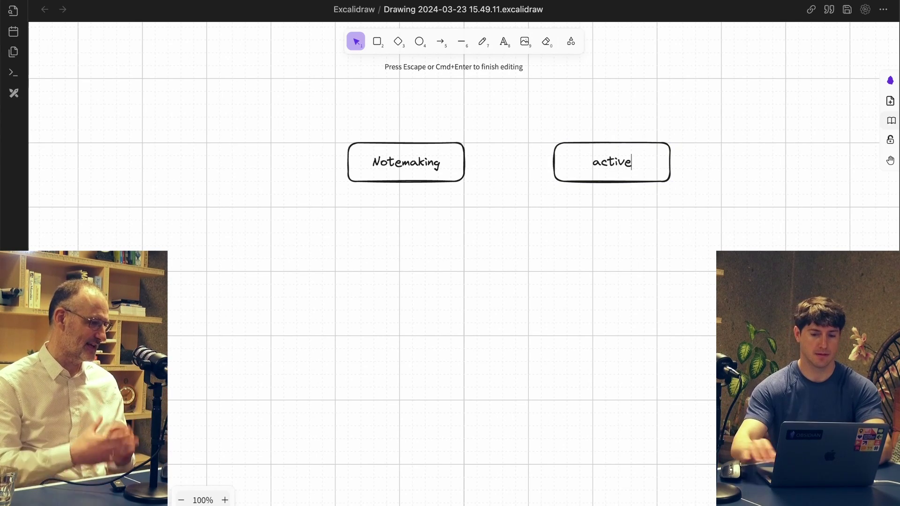
click(637, 200)
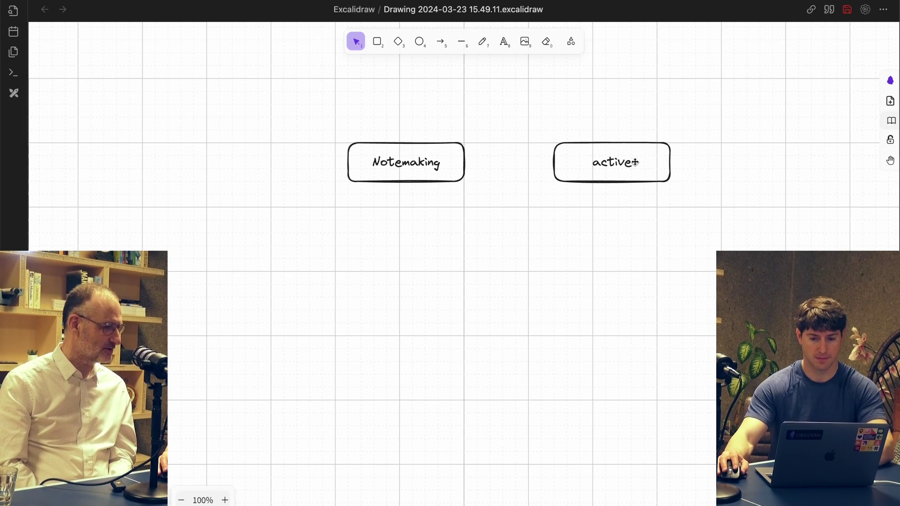
alt+drag(636, 163, 616, 217)
double_click(616, 216)
text(engaged)
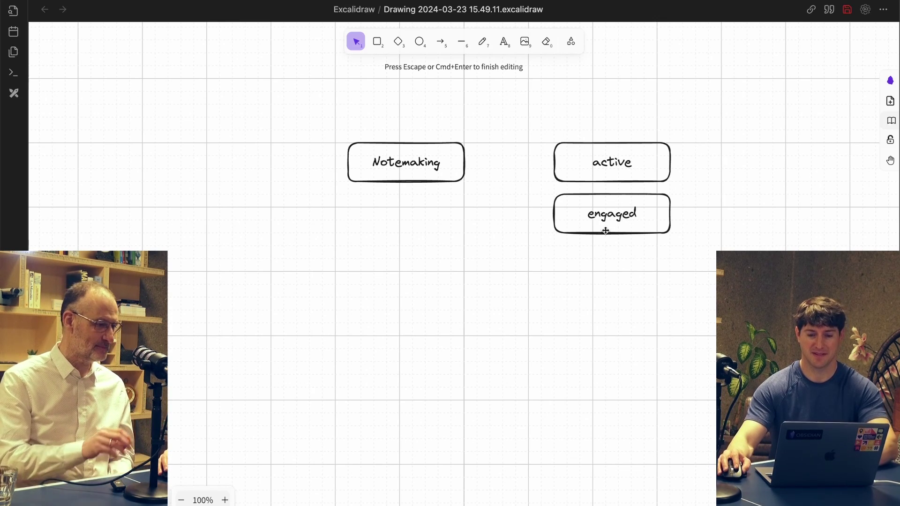
click(607, 264)
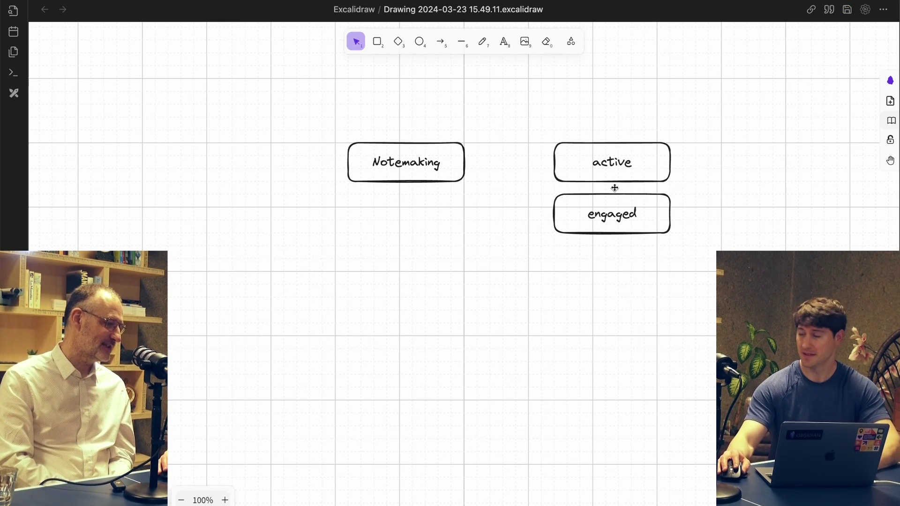
Capitalise the two labels to 'Active' and 'Engaged'.
click(607, 171)
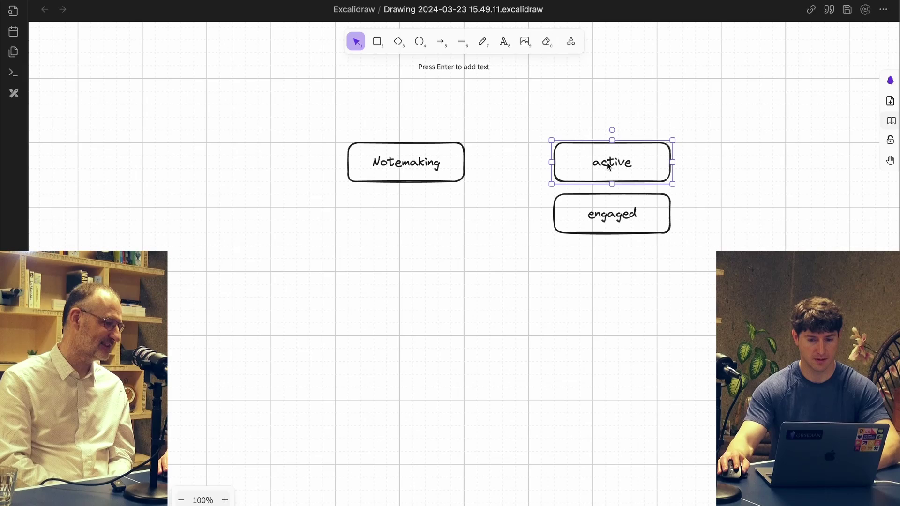
double_click(594, 162)
click(594, 163)
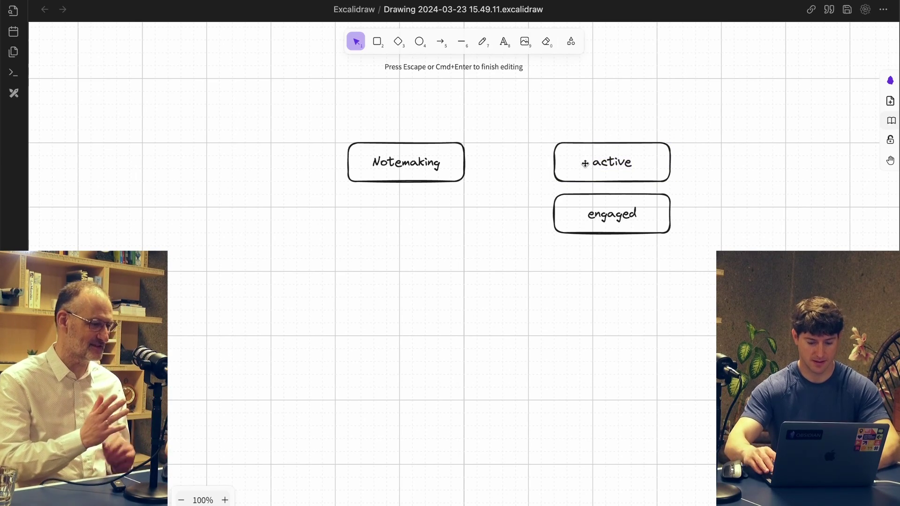
key(Delete)
text(A)
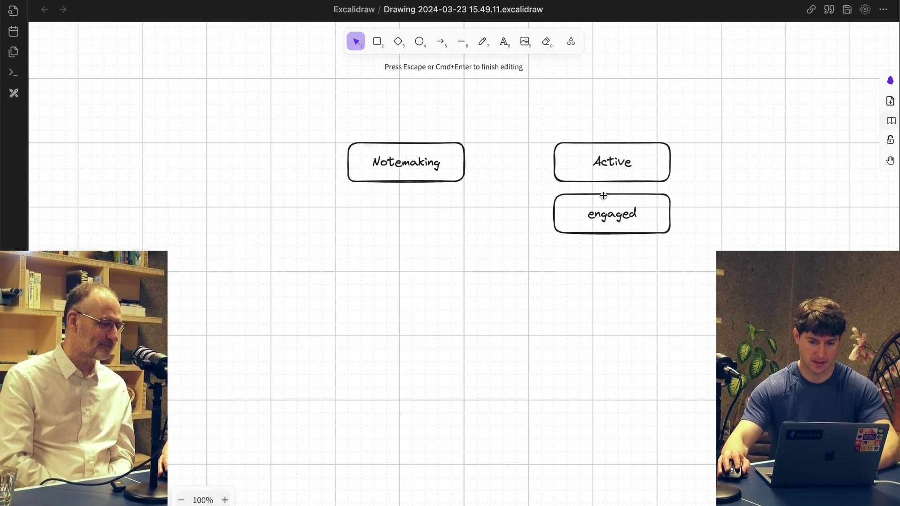
click(598, 217)
double_click(597, 216)
click(590, 216)
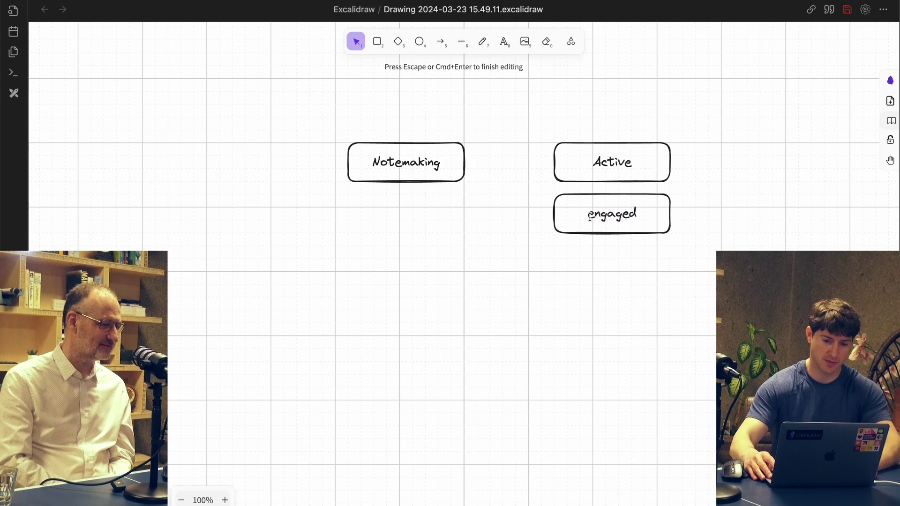
key(Return)
key(BackSpace)
key(BackSpace)
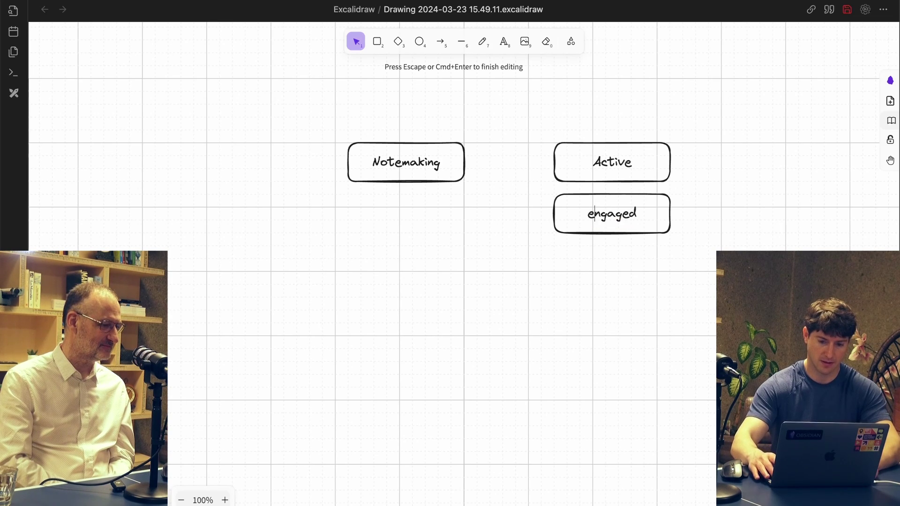
text(E)
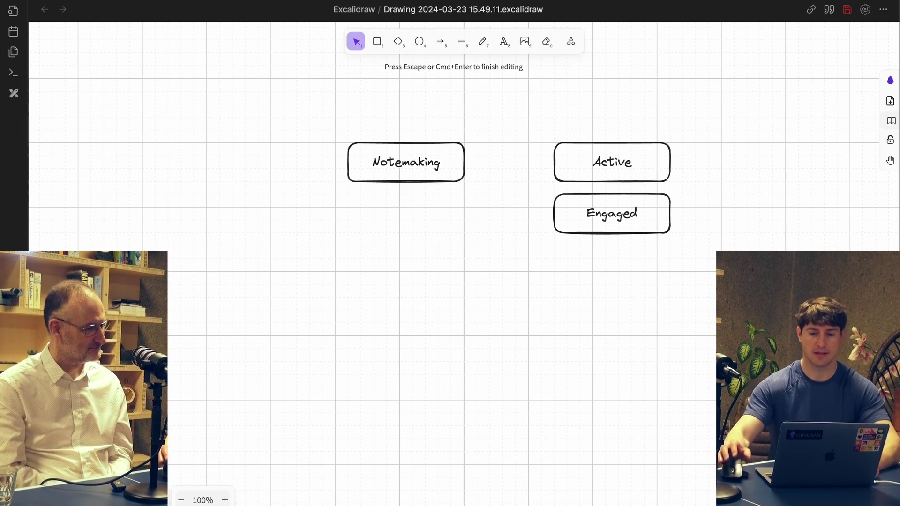
click(536, 173)
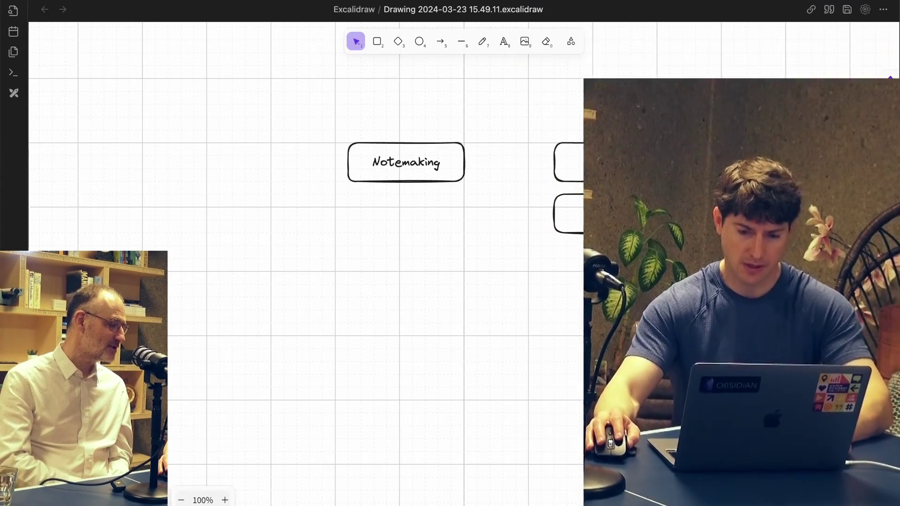
Add a copy of Engaged below it labelled 'Lean forward'.
drag(611, 220, 611, 271)
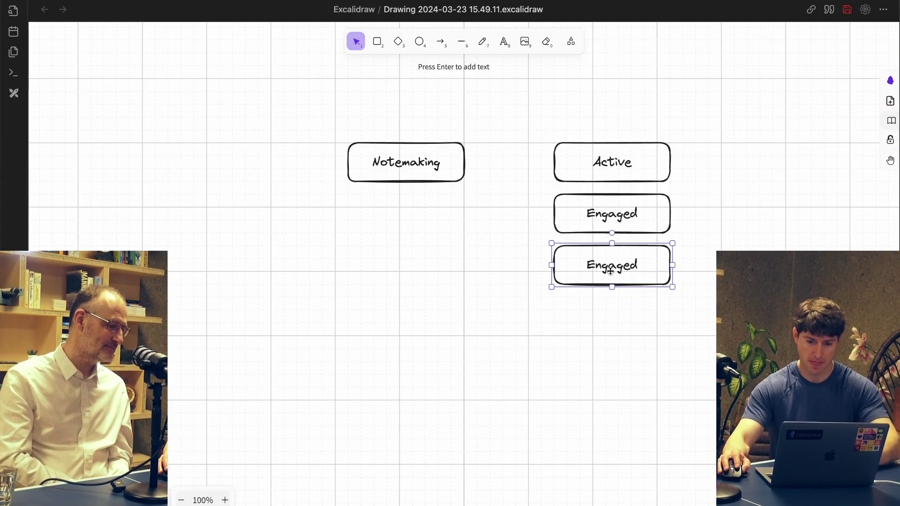
key(Return)
text(Ilea)
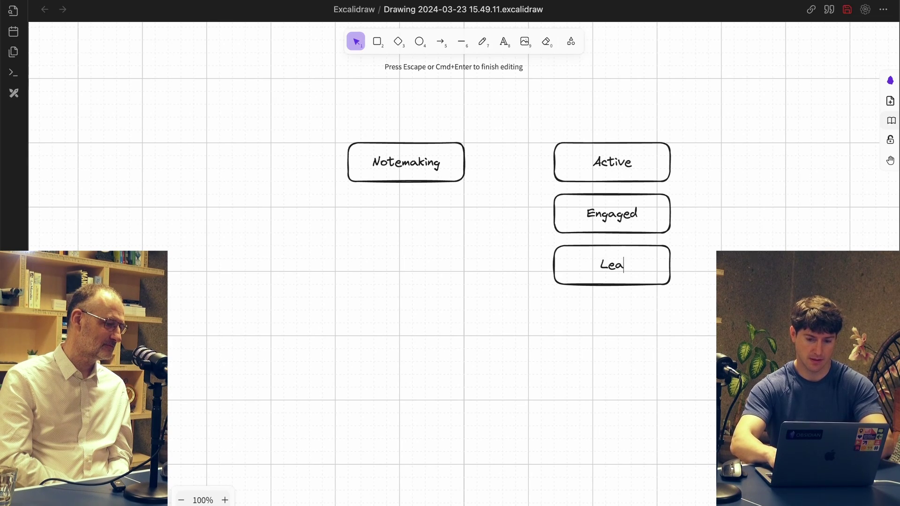
text(n forward)
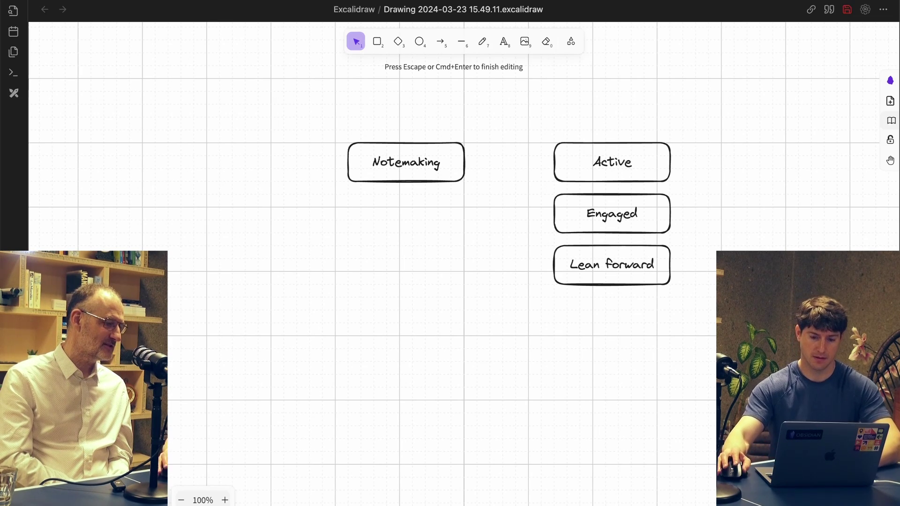
key(Escape)
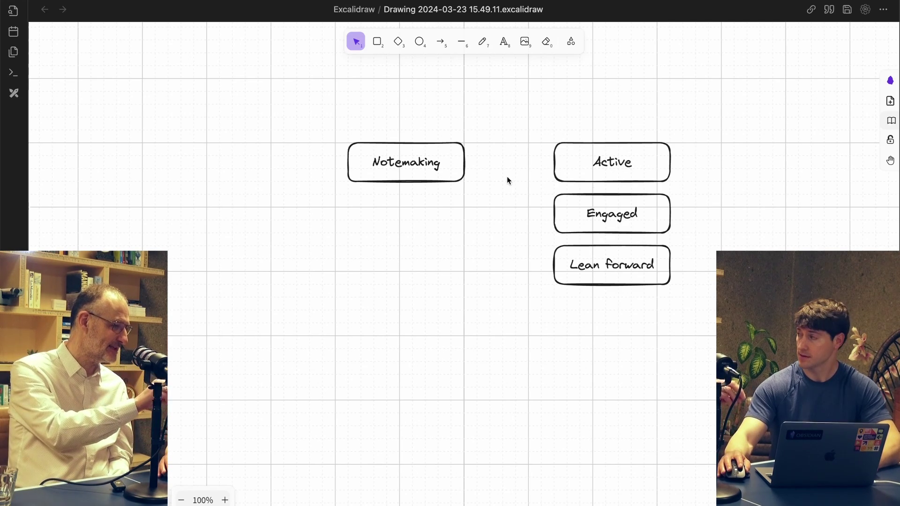
Move the Active box beneath the Notemaking box.
click(440, 165)
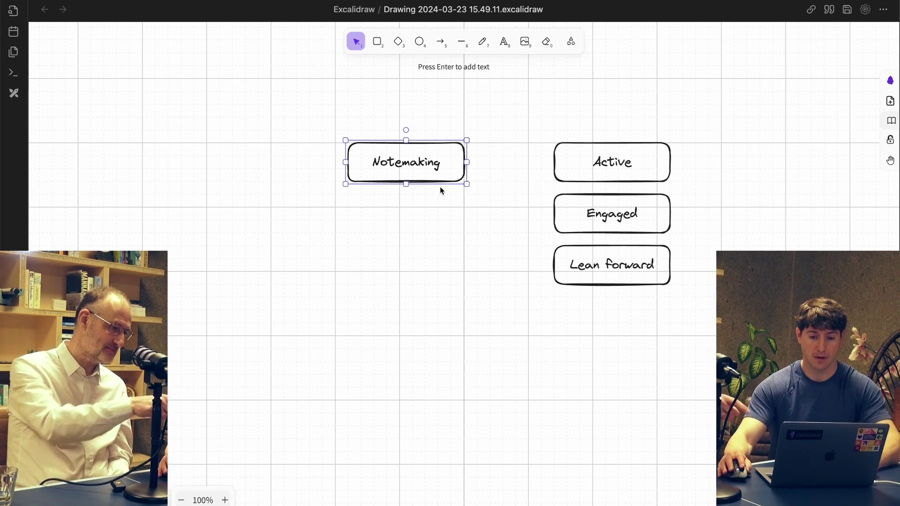
drag(581, 161, 375, 251)
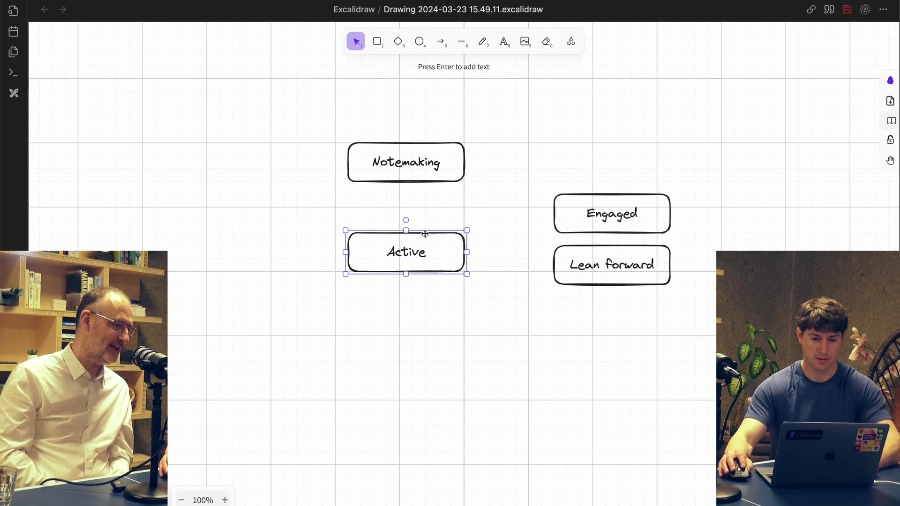
click(422, 168)
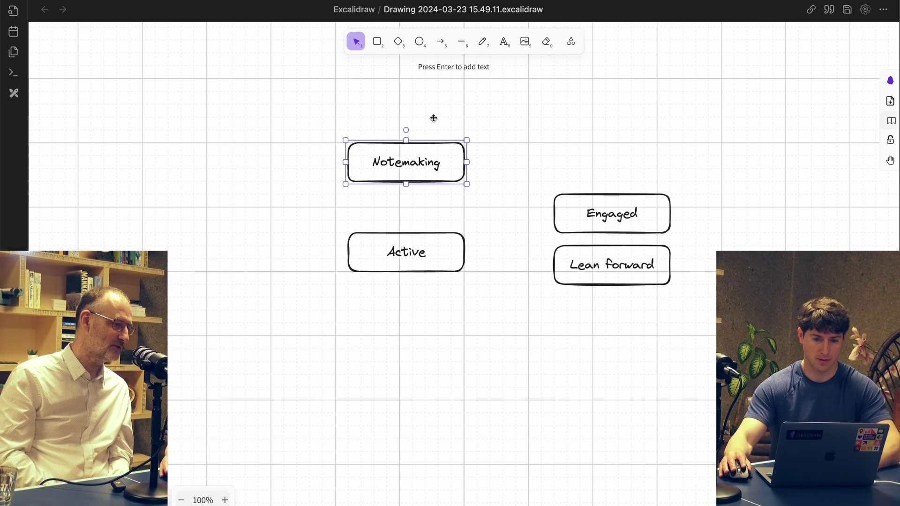
Draw an arrow labelled 'is' from Notemaking down to Active, nudging Active slightly lower.
click(442, 43)
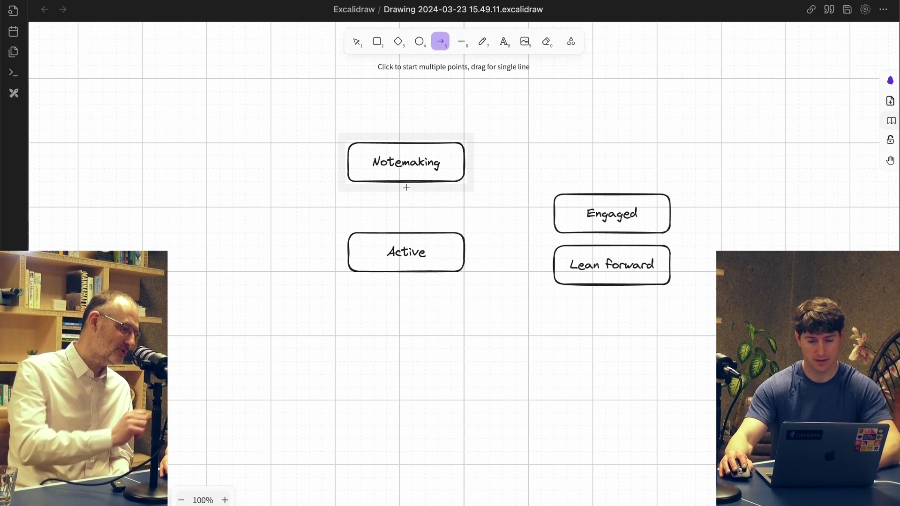
drag(406, 188, 410, 231)
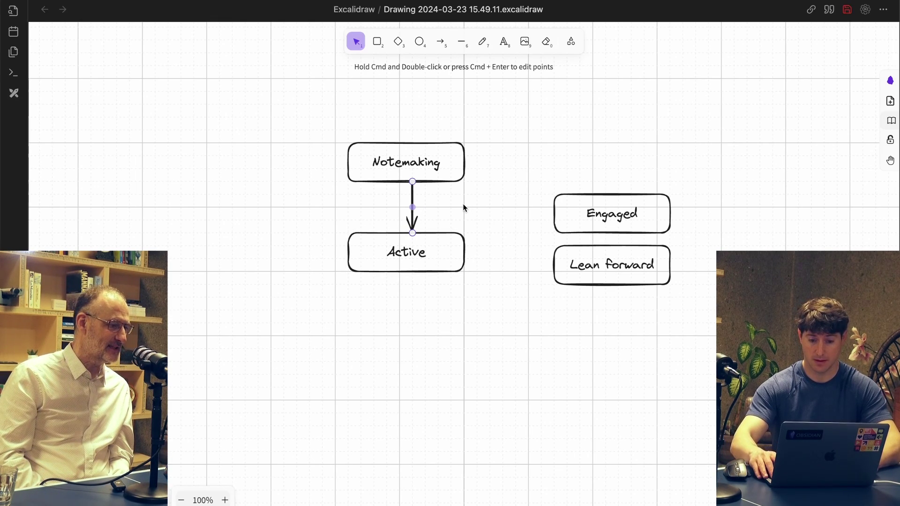
key(Return)
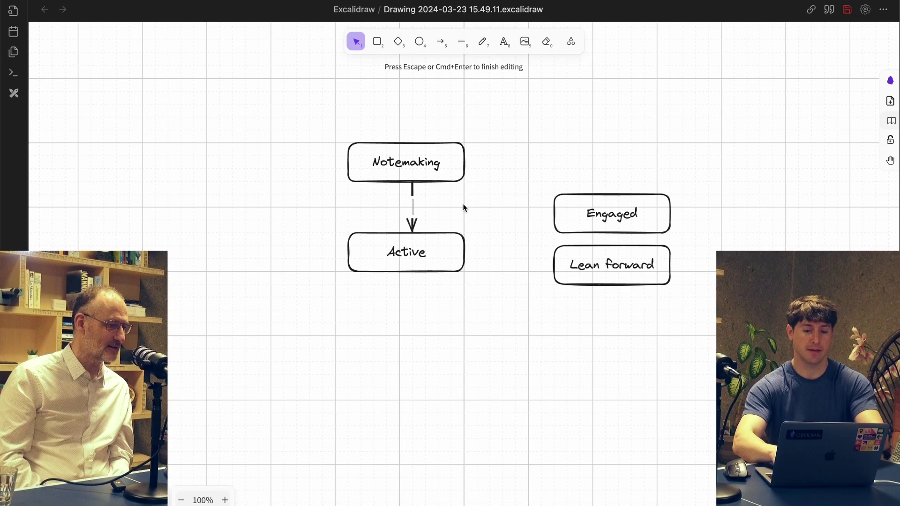
text(is)
click(490, 216)
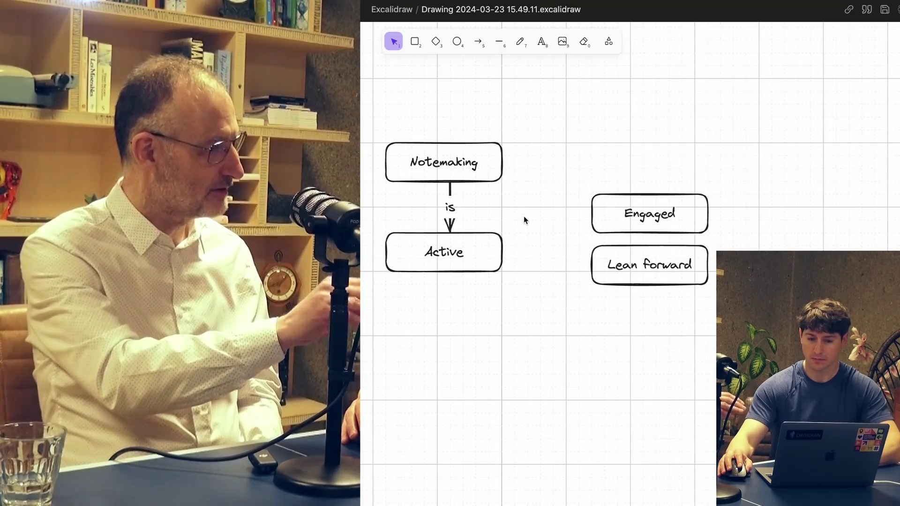
drag(474, 252, 472, 269)
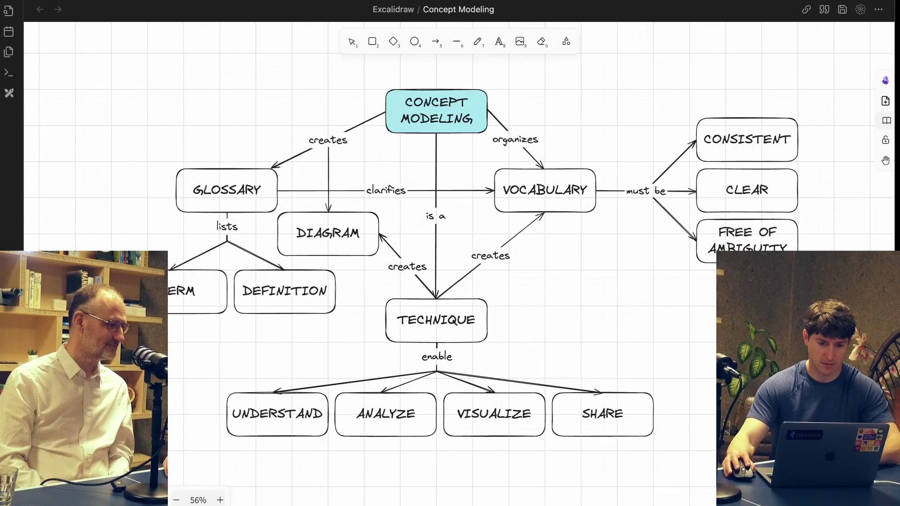
key(1)
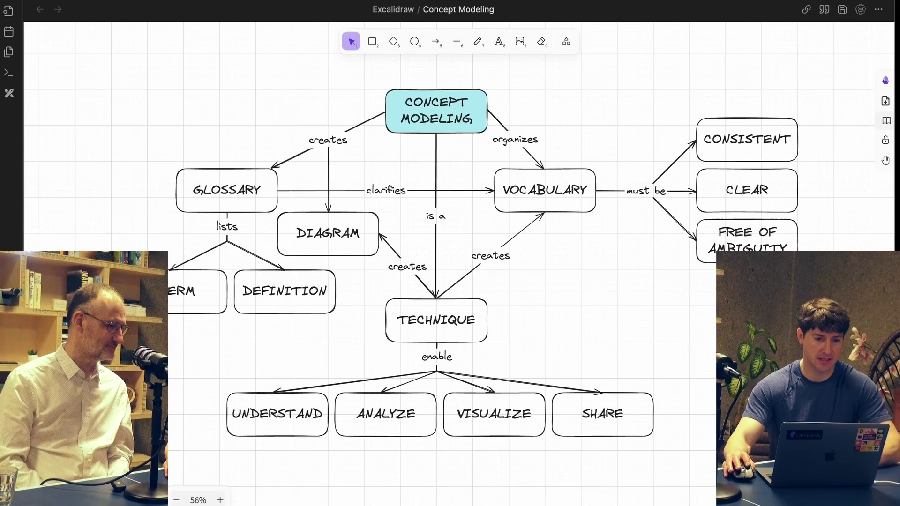
key(ctrl+Tab)
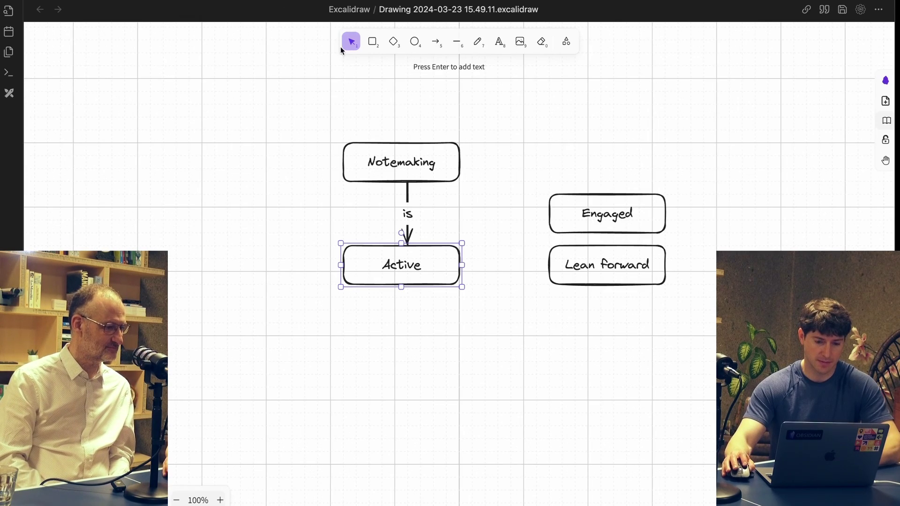
mouse_move(612, 215)
mouse_down()
mouse_move(585, 226)
mouse_move(548, 265)
mouse_move(533, 265)
mouse_move(595, 217)
mouse_up()
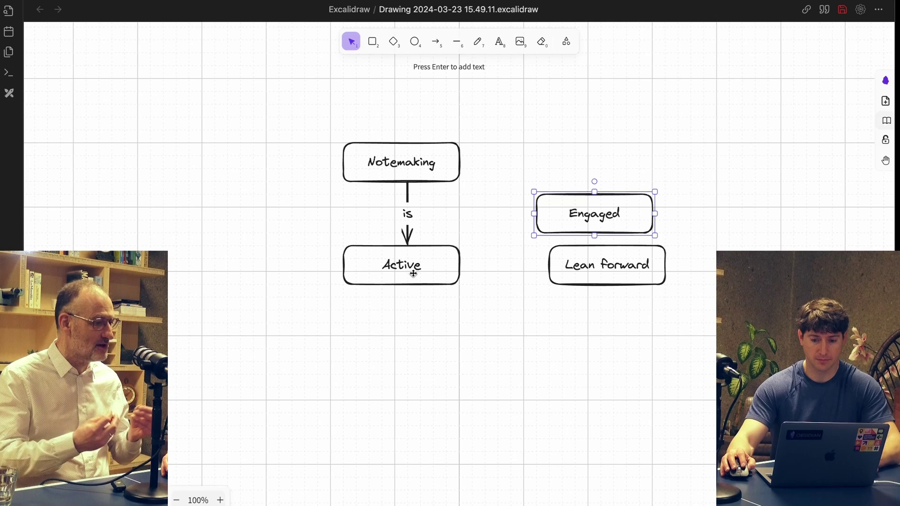
drag(586, 218, 598, 219)
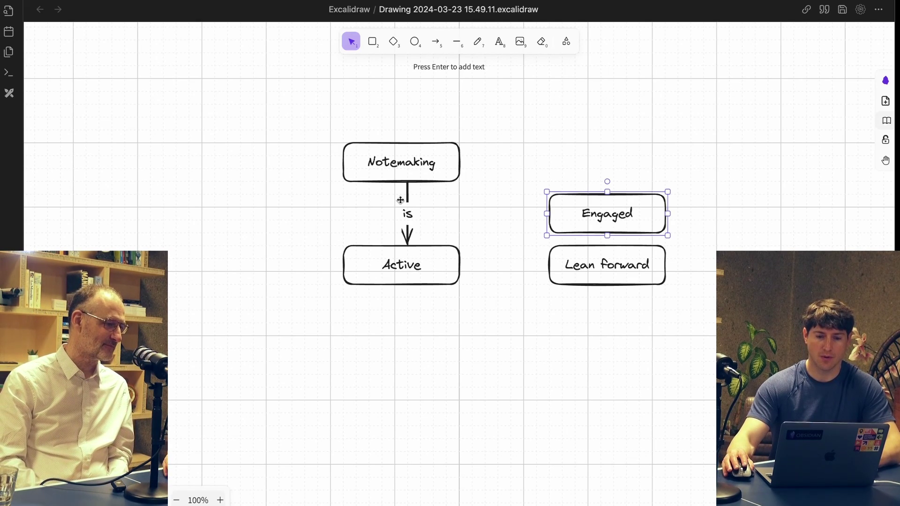
click(407, 215)
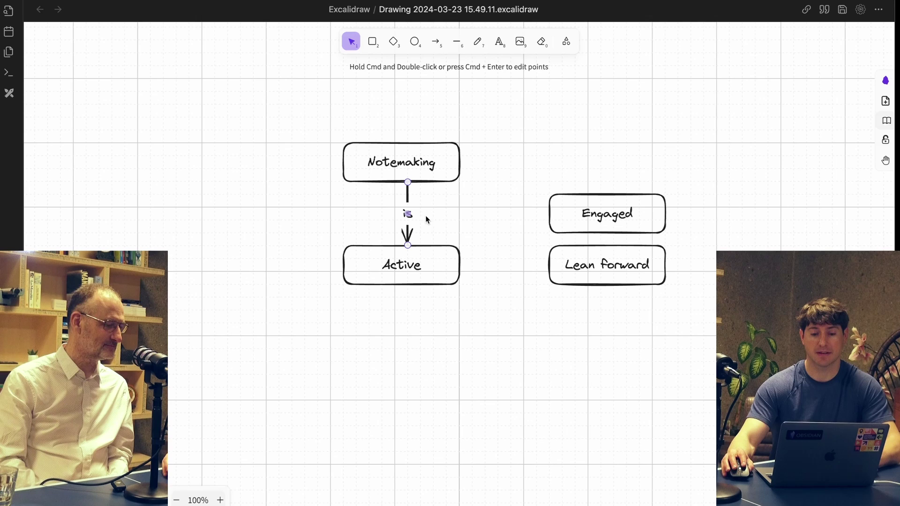
click(446, 218)
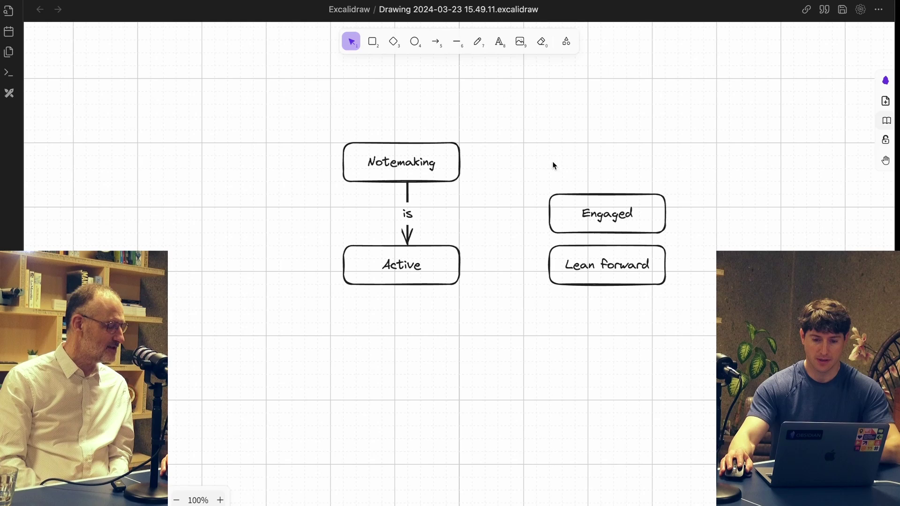
Move the Engaged and Lean forward boxes further right.
click(611, 211)
shift+click(616, 260)
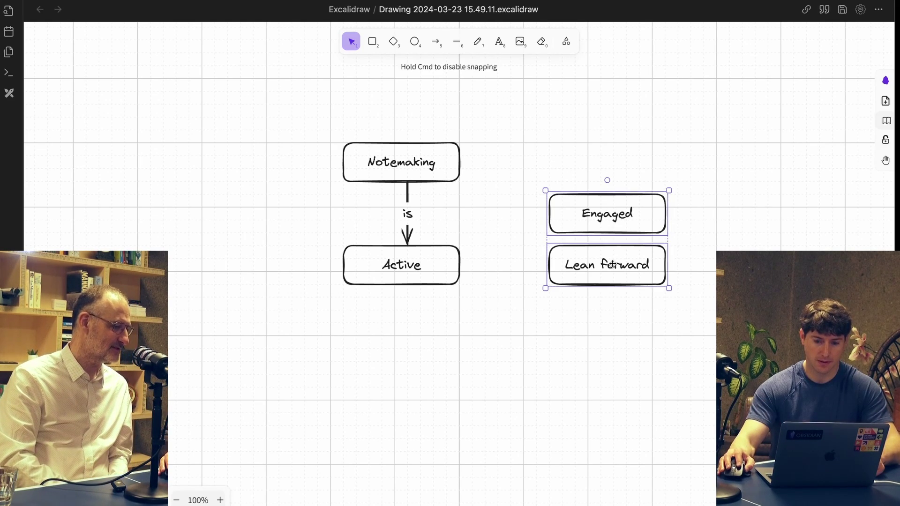
drag(617, 260, 638, 311)
click(654, 307)
Duplicate Lean forward below as 'Already doing it', then duplicate that box once more below.
click(638, 260)
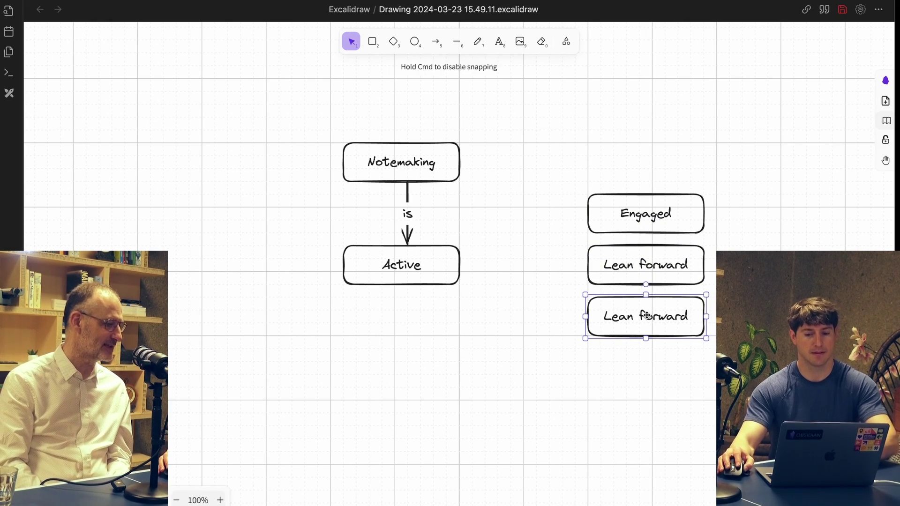
double_click(647, 316)
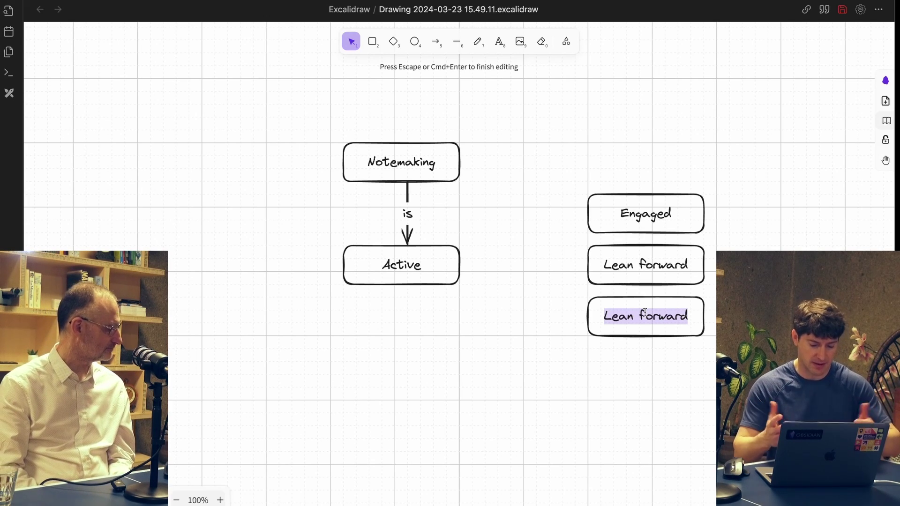
text(Already )
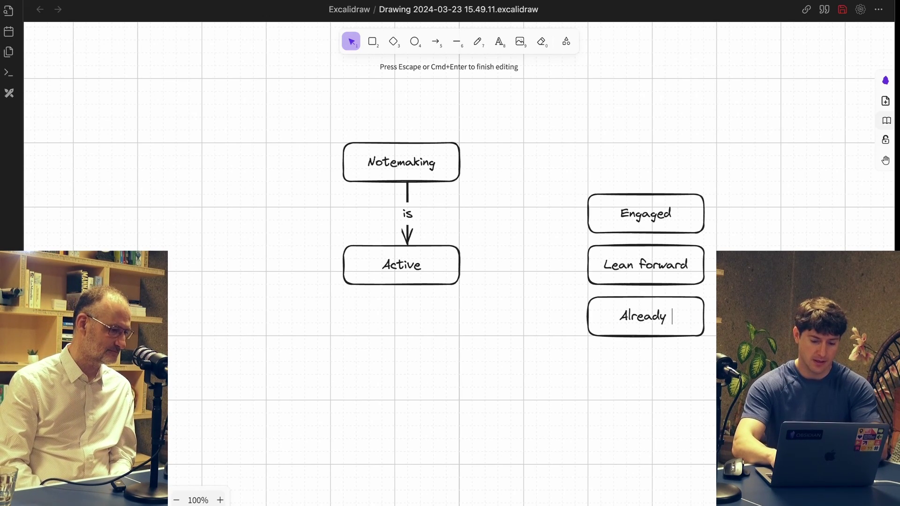
text(doing it)
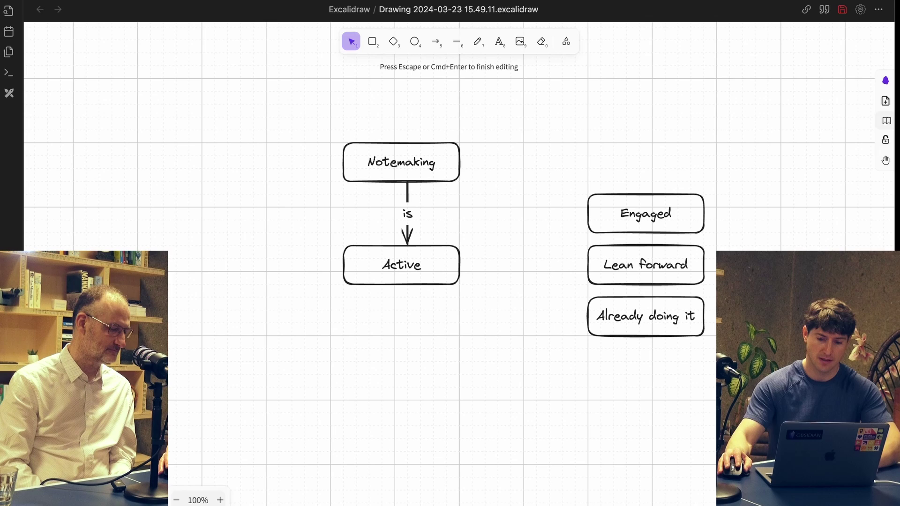
key(Escape)
drag(641, 316, 640, 369)
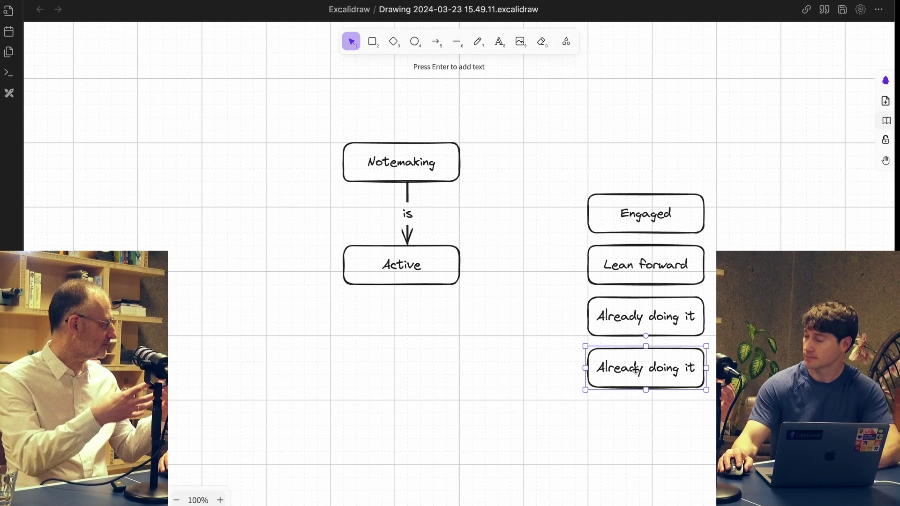
Retype the lowest box as 'Based on a spark' and widen it to fit one line.
key(Return)
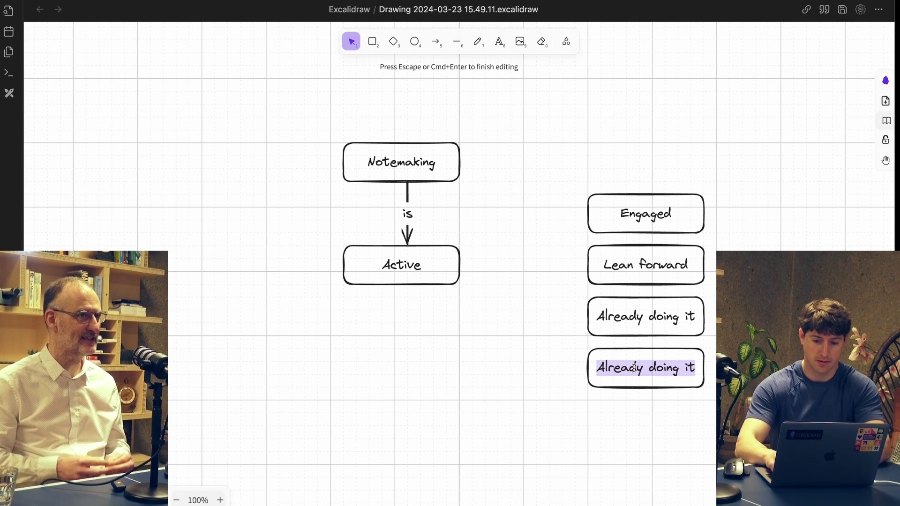
text(Based on )
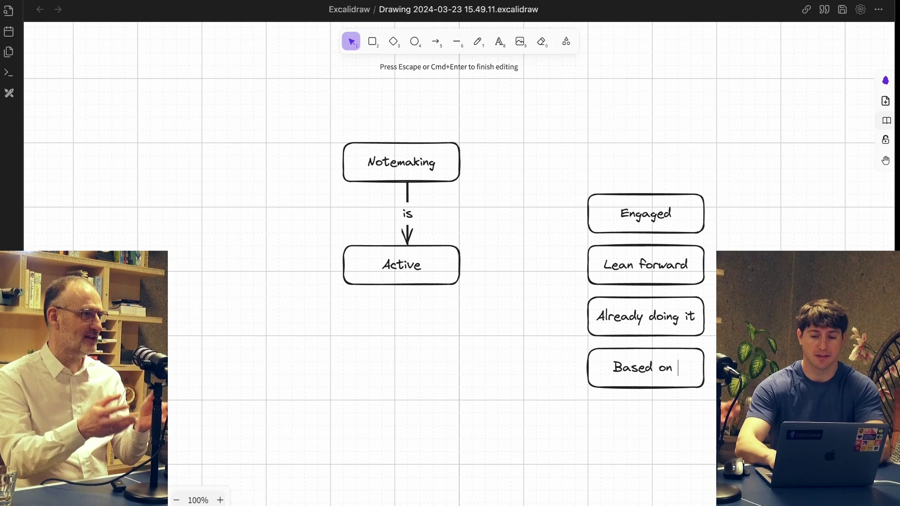
text(an)
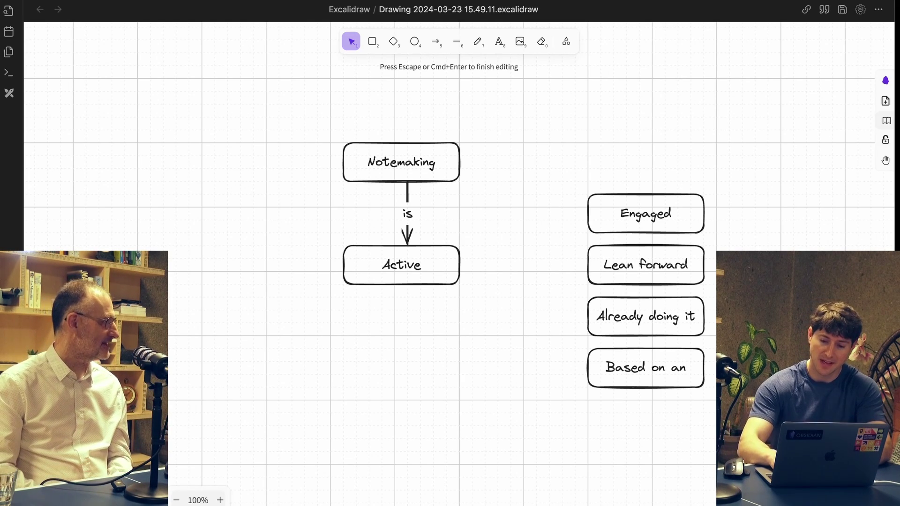
key(BackSpace)
key(BackSpace)
text(sa)
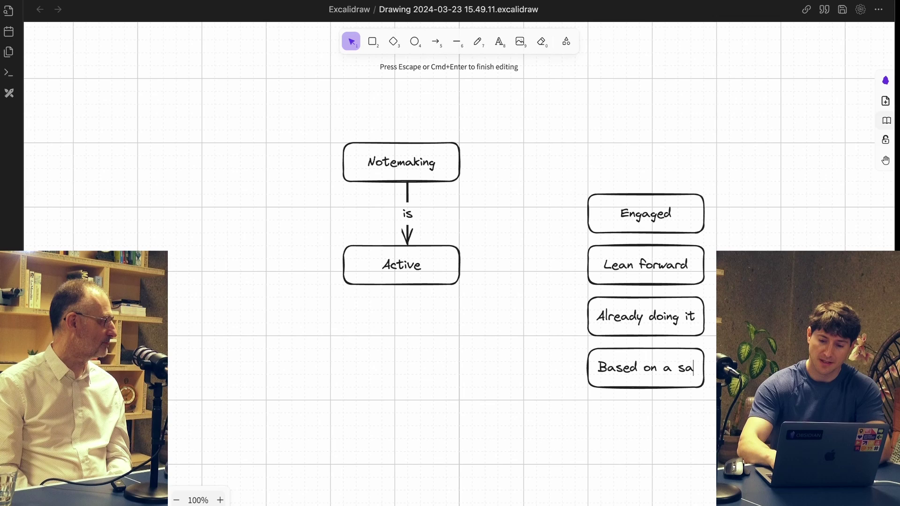
key(BackSpace)
text(park)
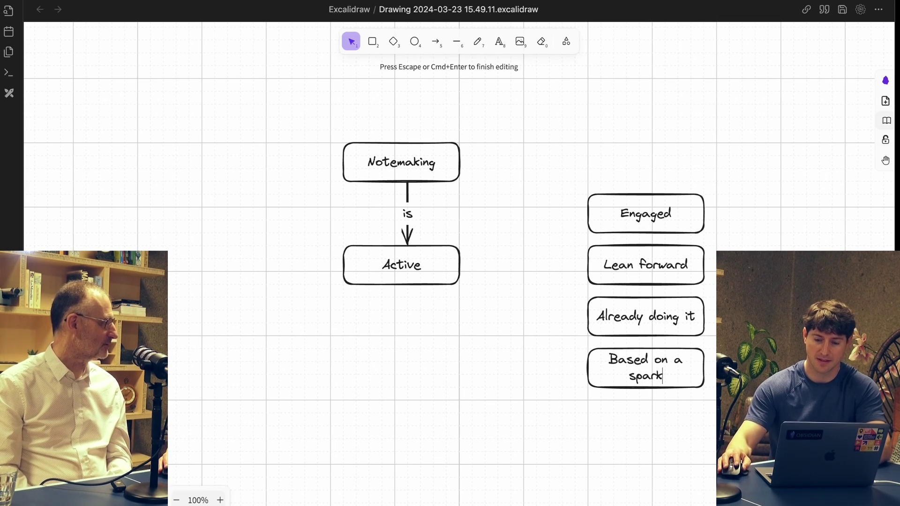
key(Escape)
drag(705, 369, 714, 369)
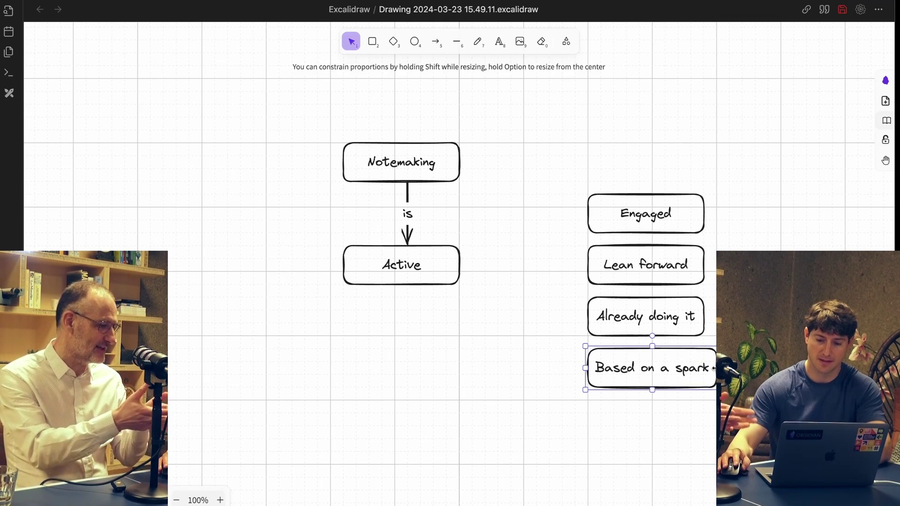
Duplicate it below and change the upper box's text to 'Based on...'.
drag(659, 372, 659, 411)
double_click(666, 369)
click(661, 369)
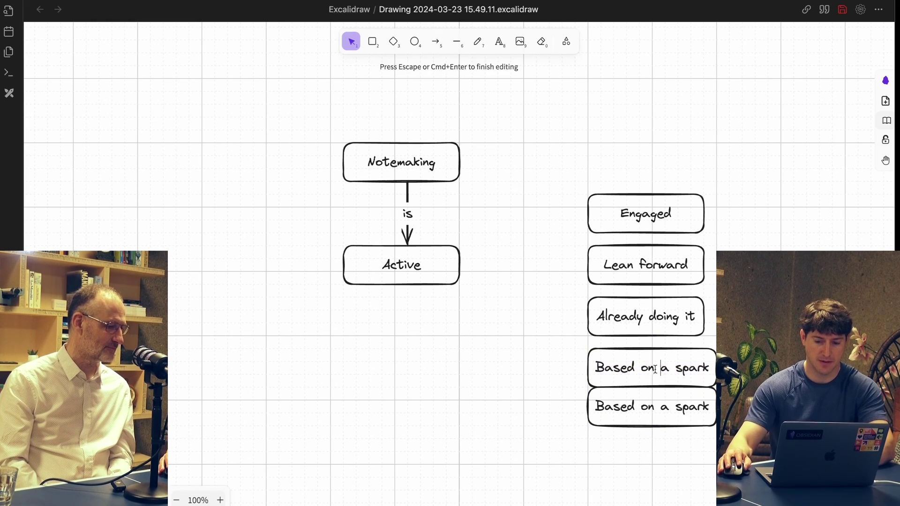
double_click(662, 369)
drag(680, 370, 708, 371)
text(...)
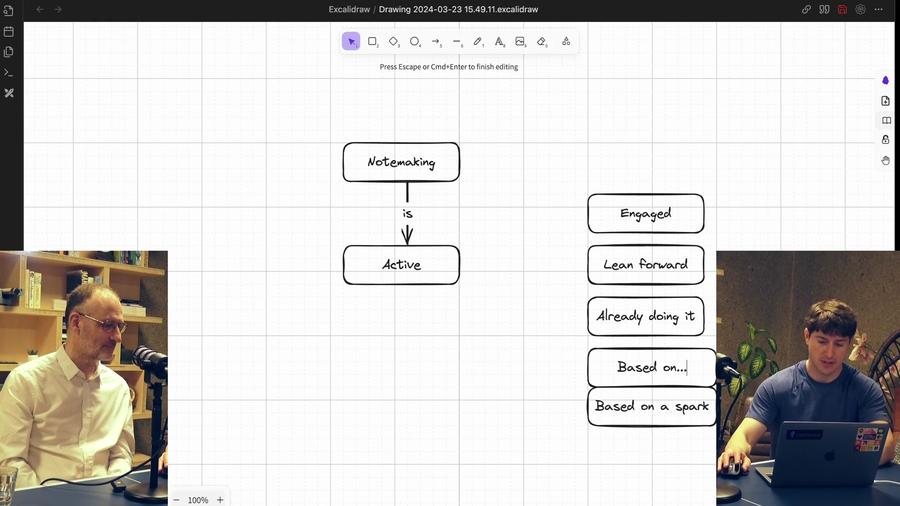
key(Escape)
Delete the 'Based on...' box, move the spark box into the gap, and rename it 'A spark'.
drag(671, 404, 672, 416)
click(681, 369)
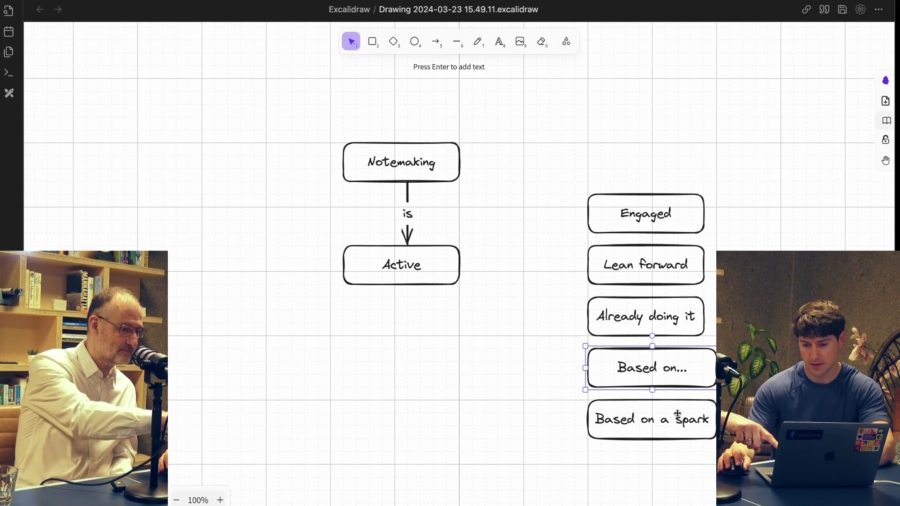
key(BackSpace)
drag(653, 420, 597, 390)
double_click(661, 394)
text(A)
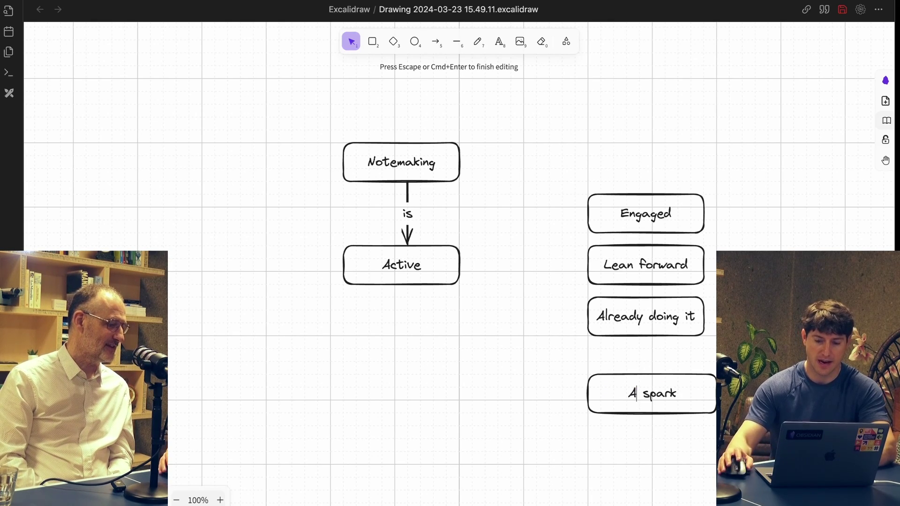
click(641, 408)
click(645, 404)
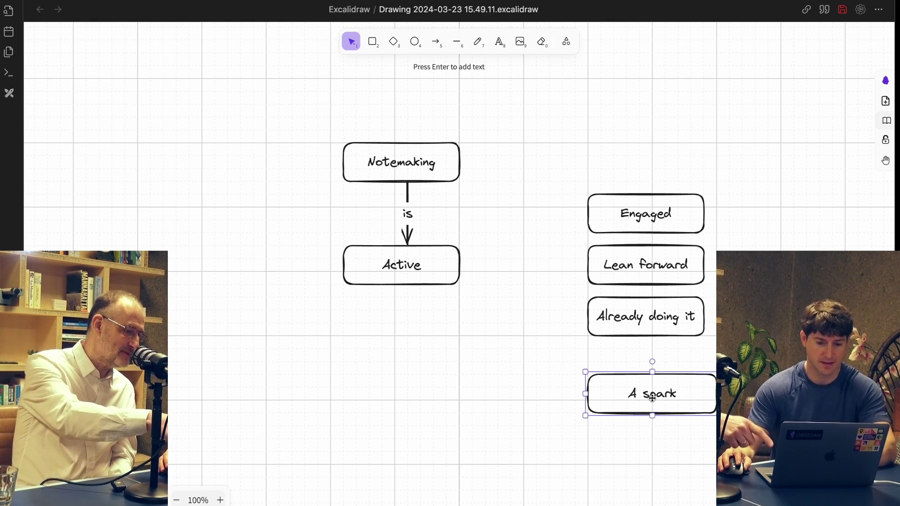
Move A spark beside Notemaking and shift the Engaged, Lean forward and Already doing it boxes right.
drag(674, 394, 626, 156)
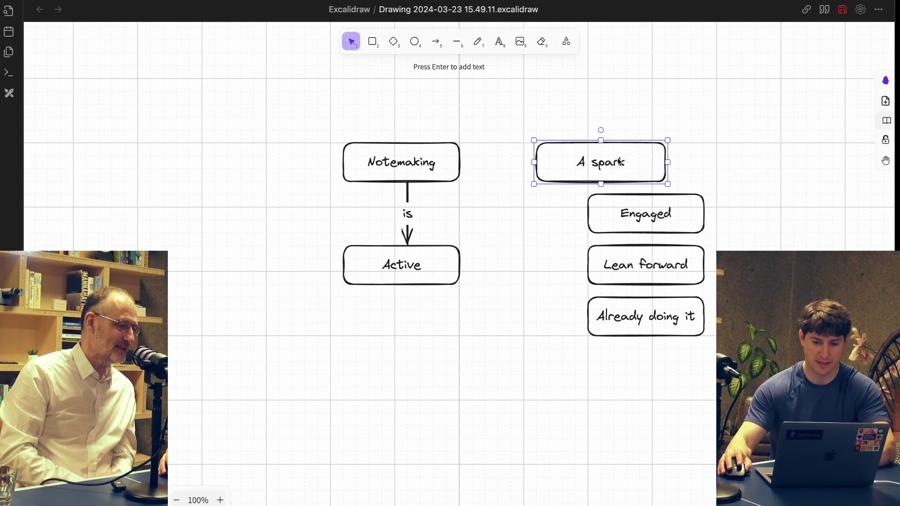
drag(762, 363, 538, 194)
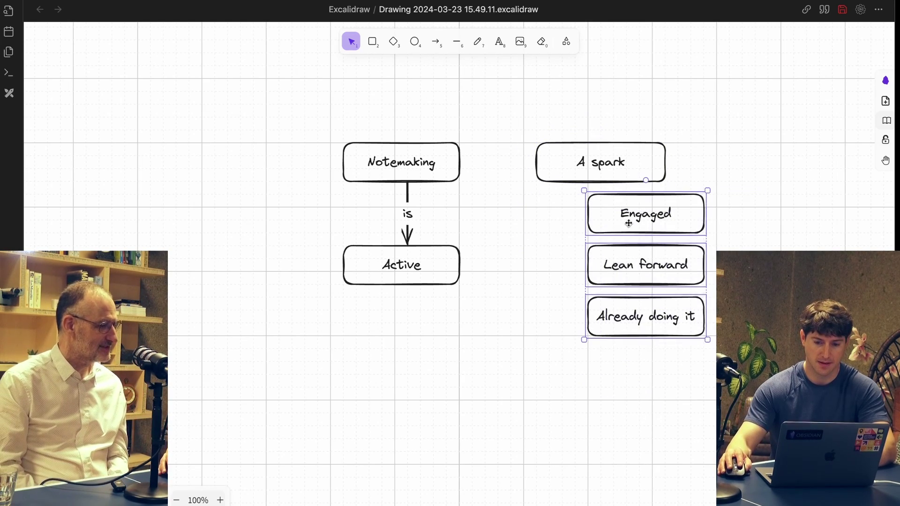
drag(623, 220, 763, 217)
click(643, 247)
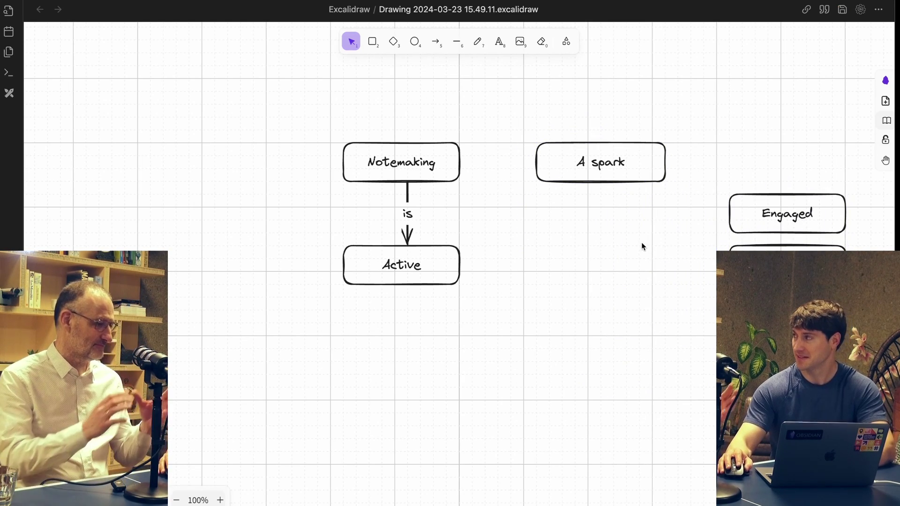
Draw an arrow from Notemaking to A spark.
click(453, 162)
click(480, 159)
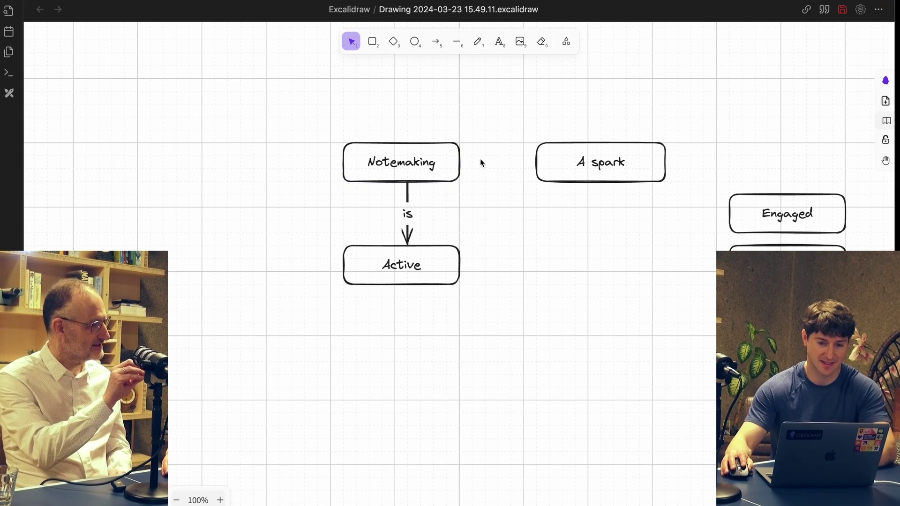
click(437, 46)
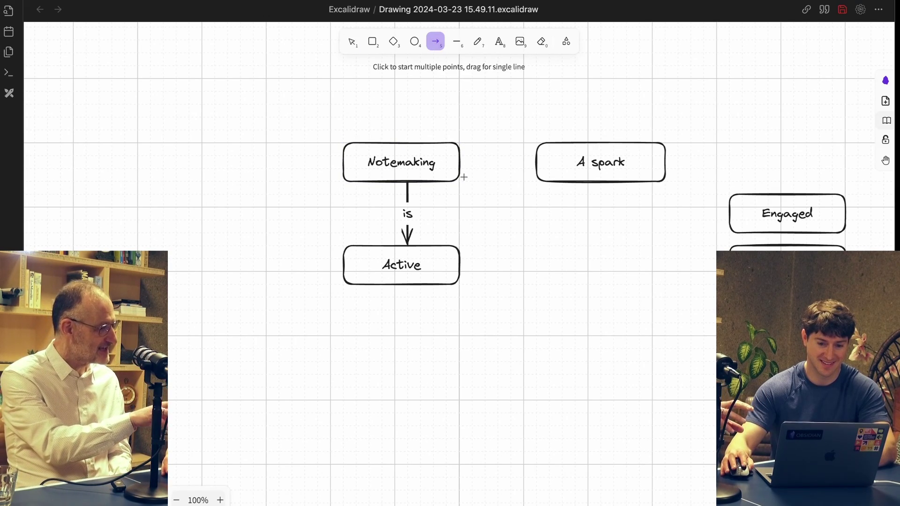
mouse_move(460, 165)
mouse_down()
mouse_move(557, 162)
mouse_move(534, 168)
mouse_up()
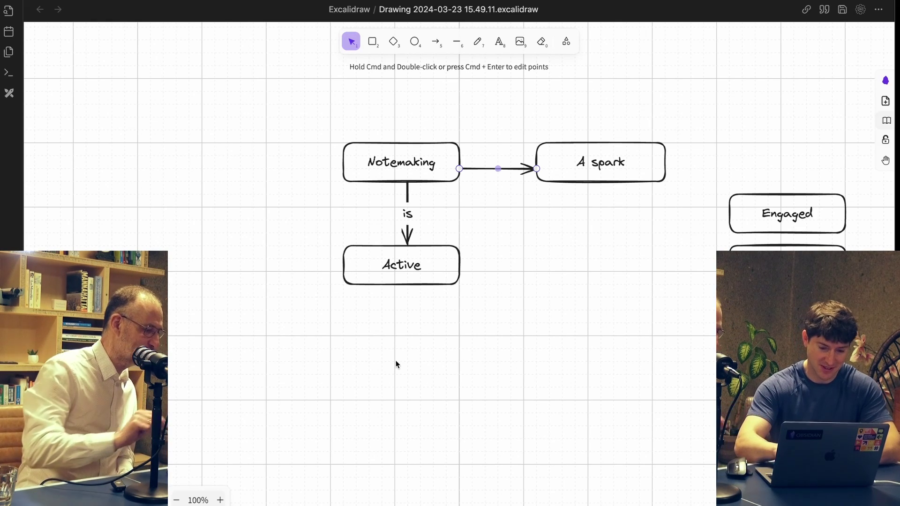
Undo and redraw the Notemaking-to-A spark arrow, label it 'based on', then shift A spark right.
key(super+z)
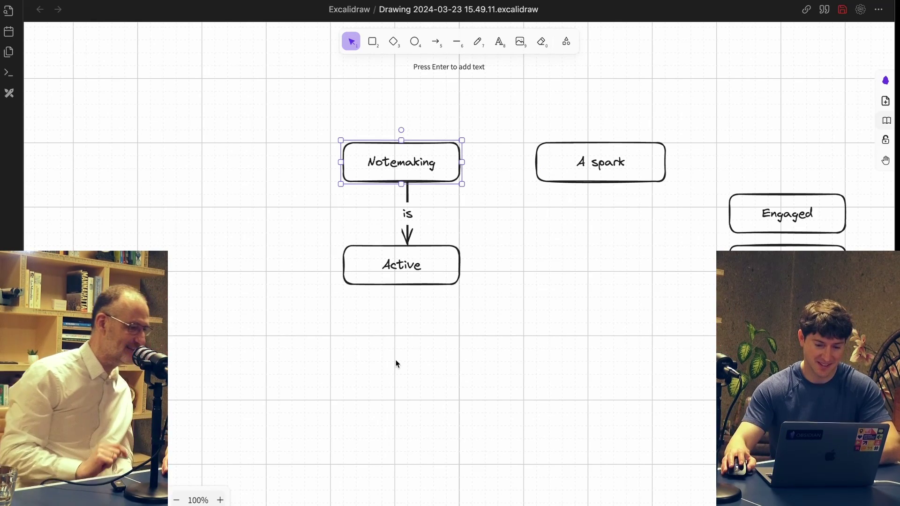
click(421, 82)
click(437, 44)
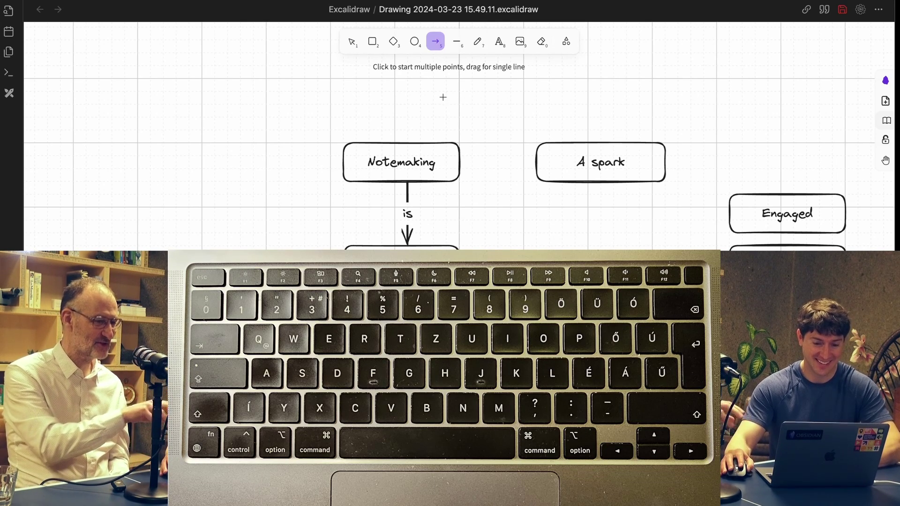
drag(463, 161, 536, 165)
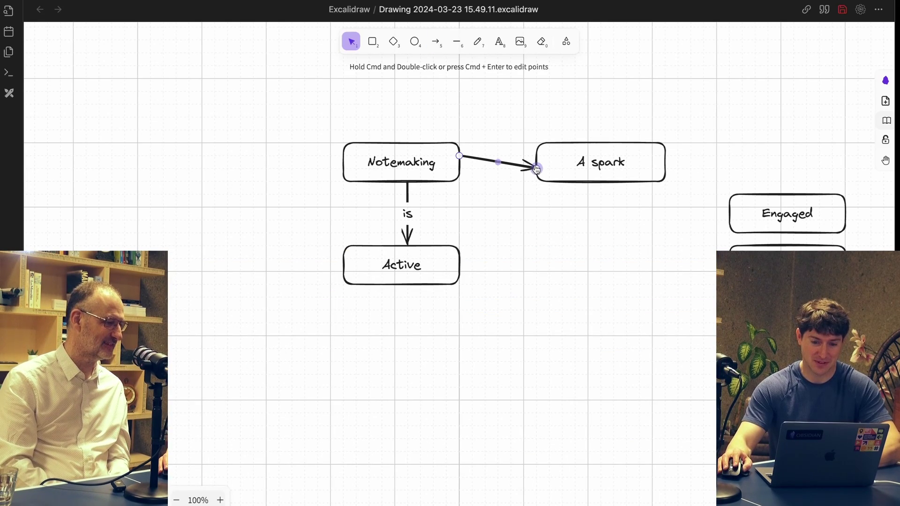
double_click(499, 163)
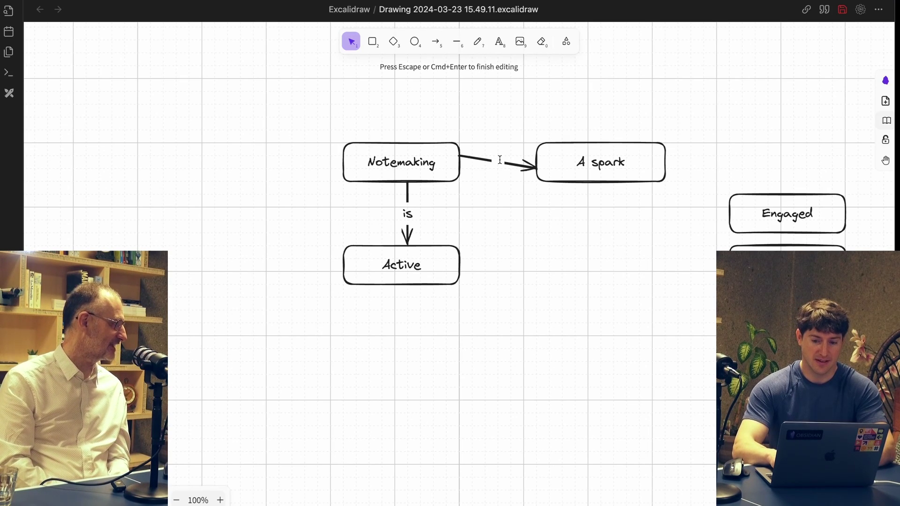
text(base)
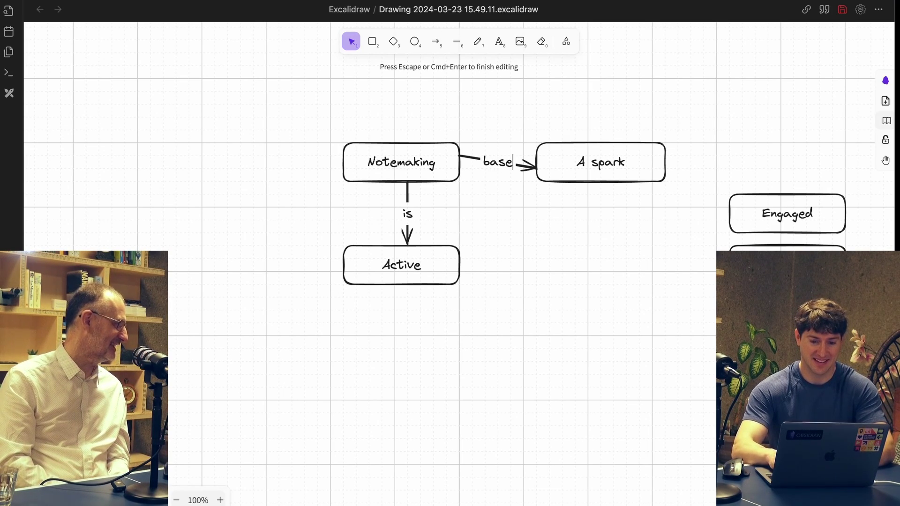
text(d on)
click(513, 225)
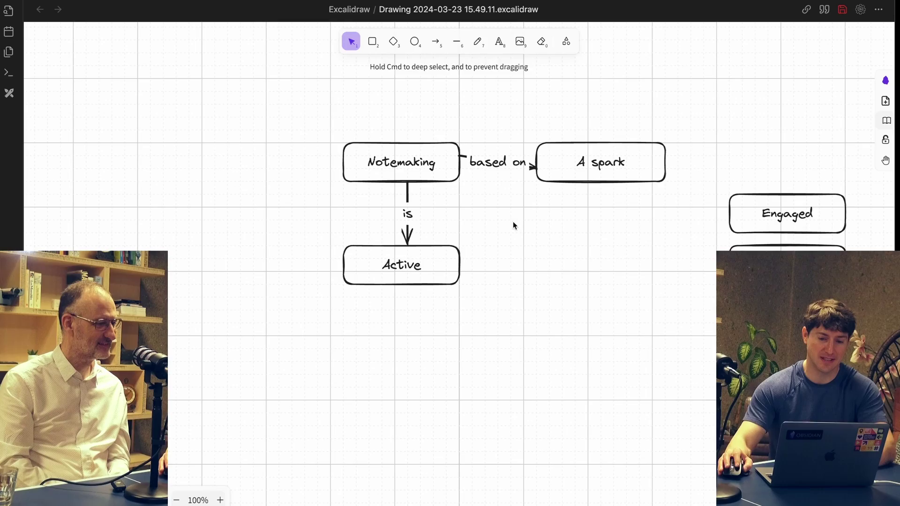
drag(584, 163, 618, 161)
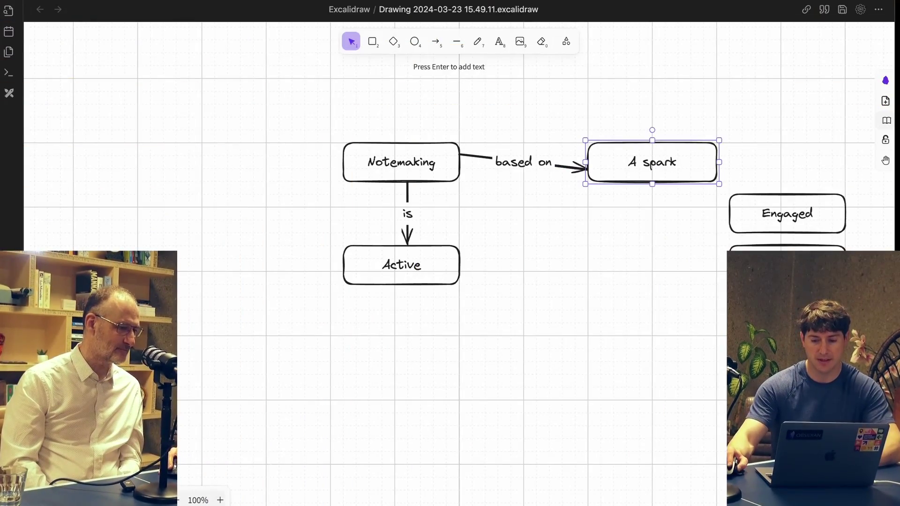
Move the Engaged, Lean forward and Already doing it boxes slightly up and right.
drag(703, 359, 857, 179)
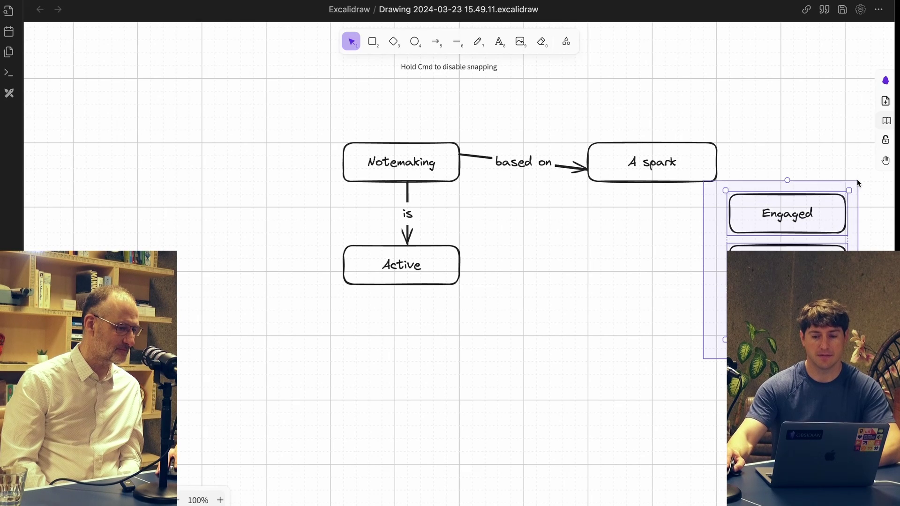
drag(760, 219, 782, 199)
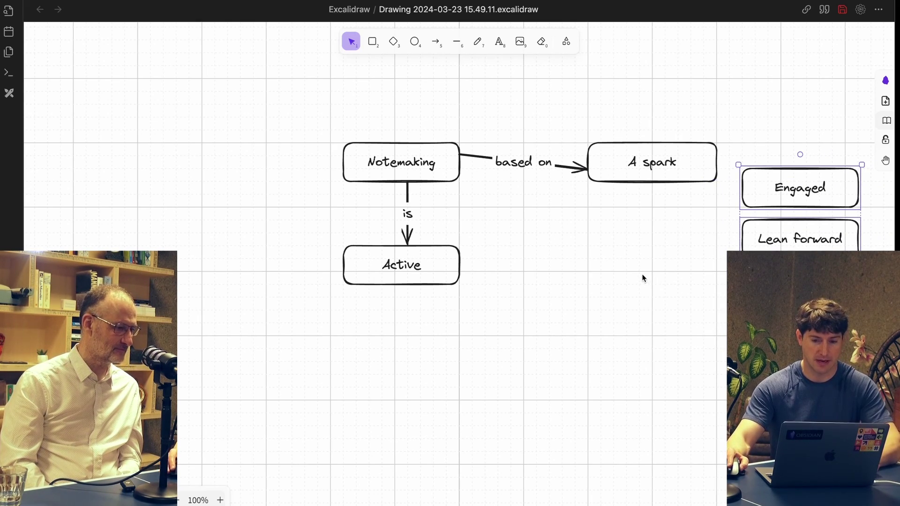
scroll(622, 262, right, 5)
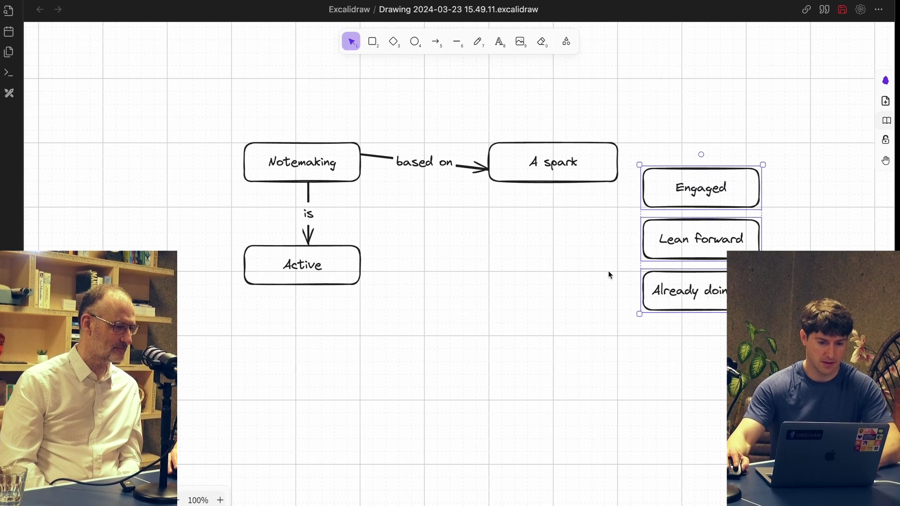
click(563, 282)
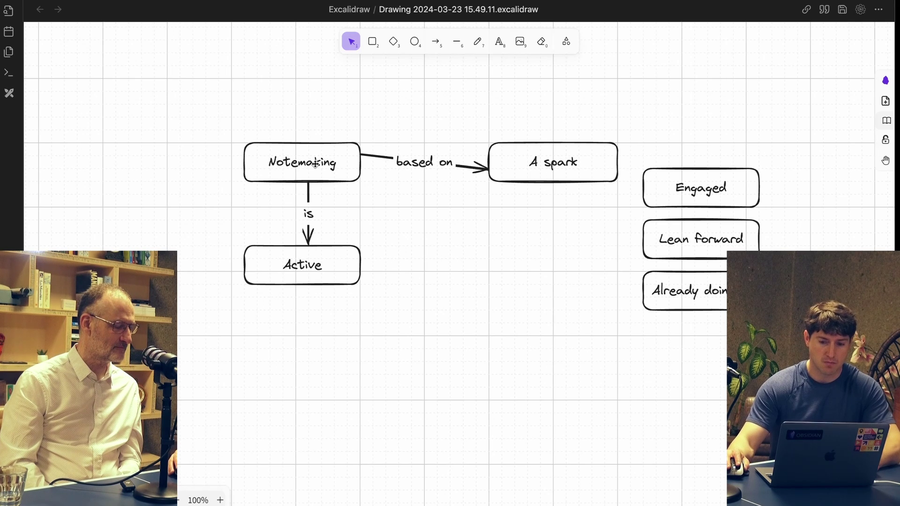
scroll(348, 217, left, 10)
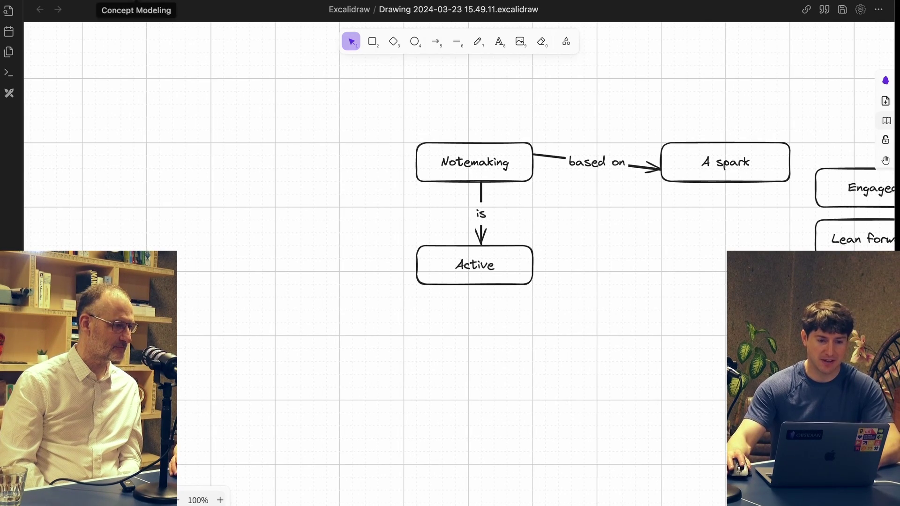
click(141, 9)
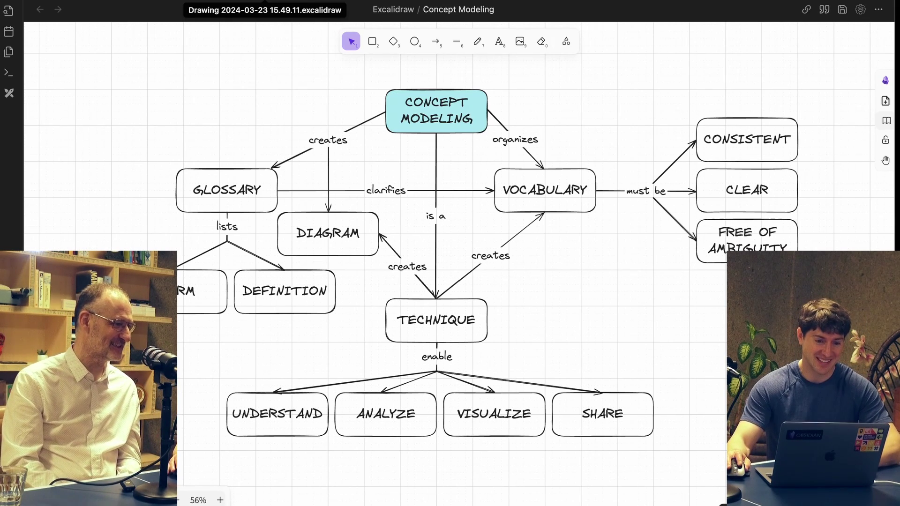
click(265, 14)
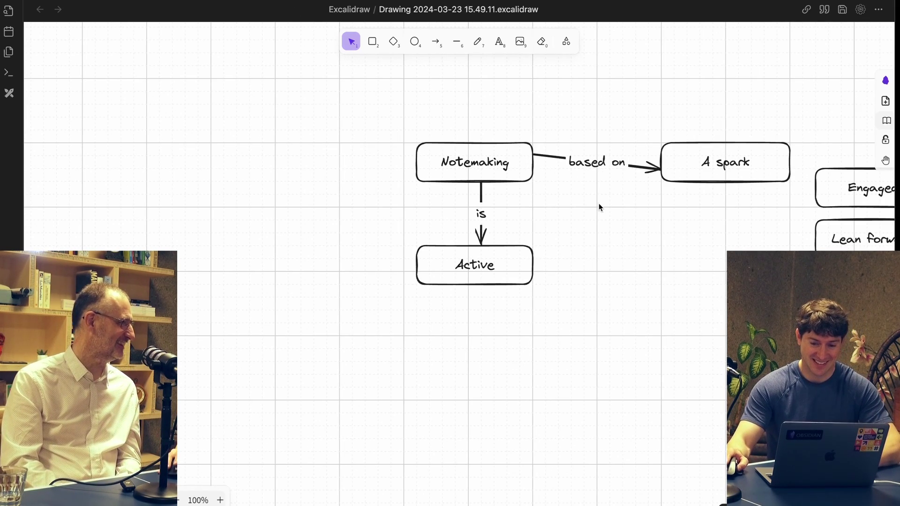
scroll(601, 206, right, 2)
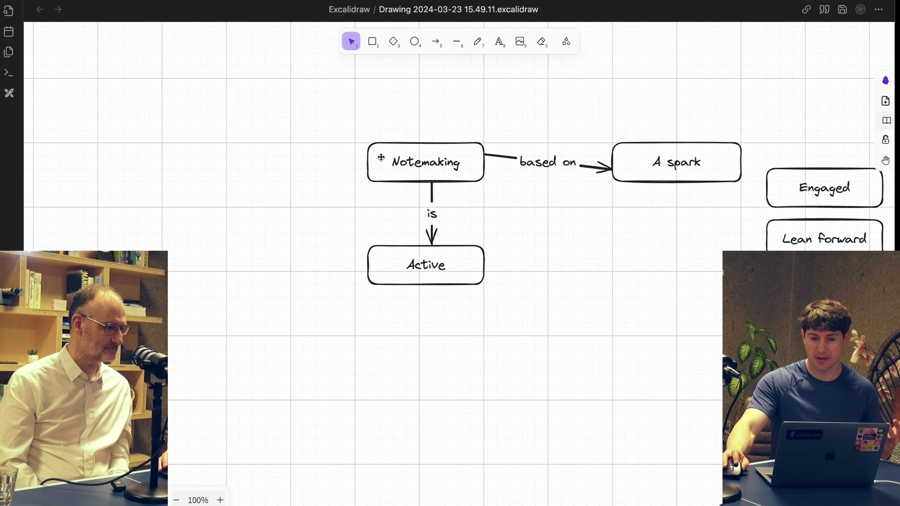
click(415, 161)
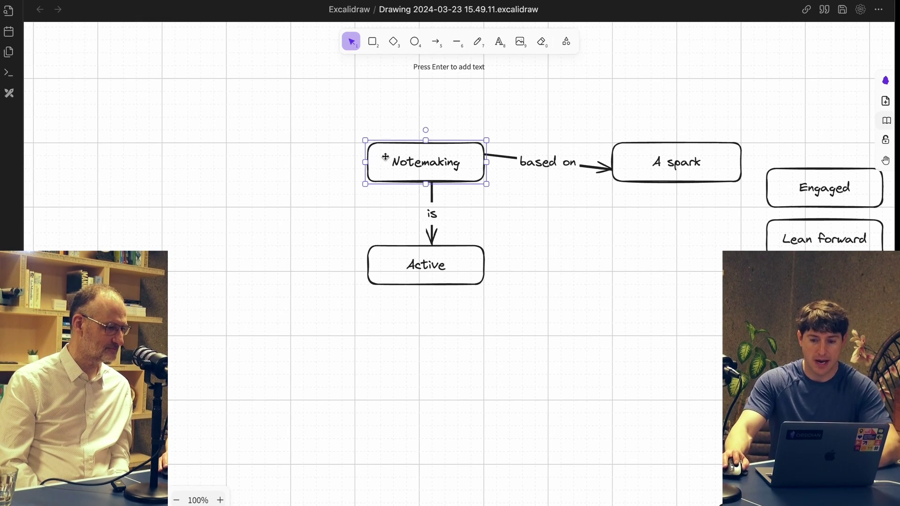
click(530, 231)
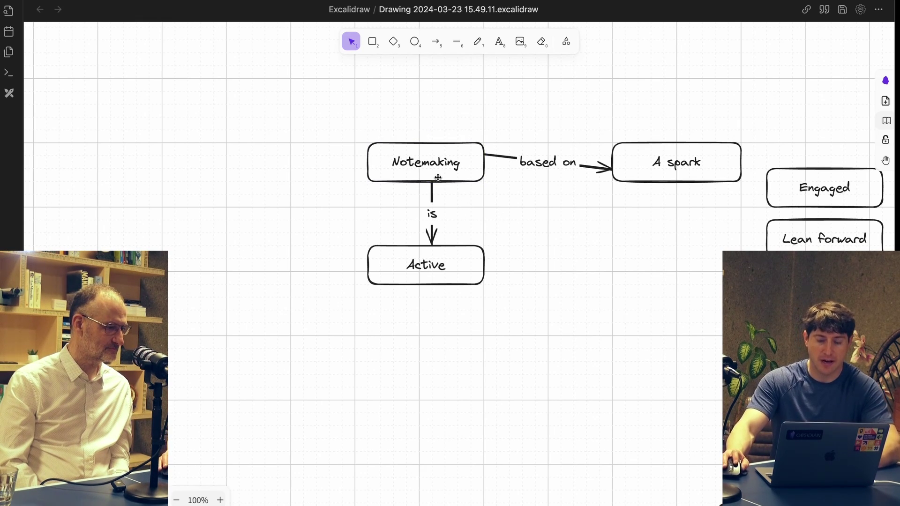
click(408, 161)
click(329, 167)
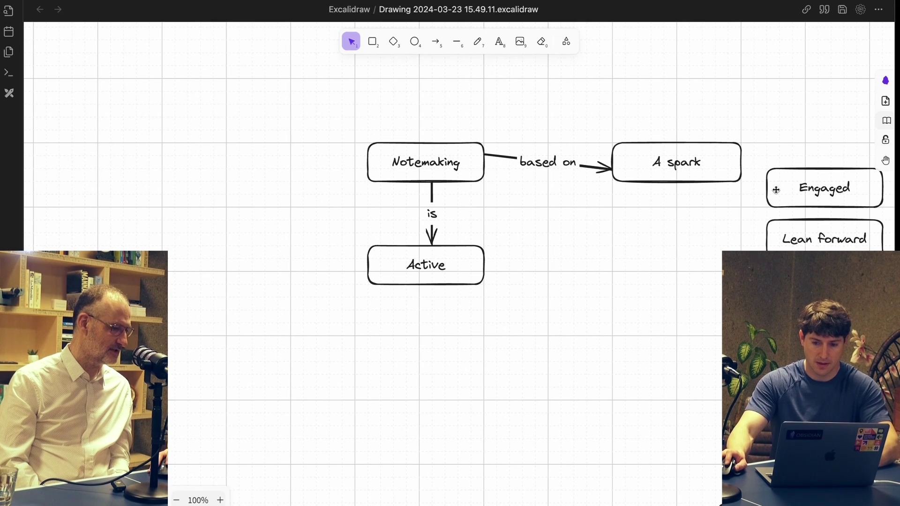
Place the copied box left of Notemaking and relabel it 'Value'.
drag(827, 192, 228, 166)
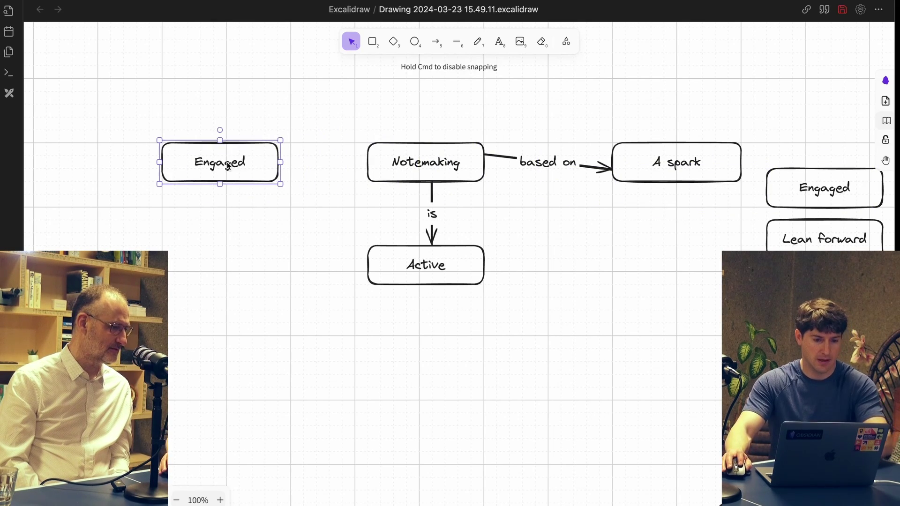
key(Return)
text(Value)
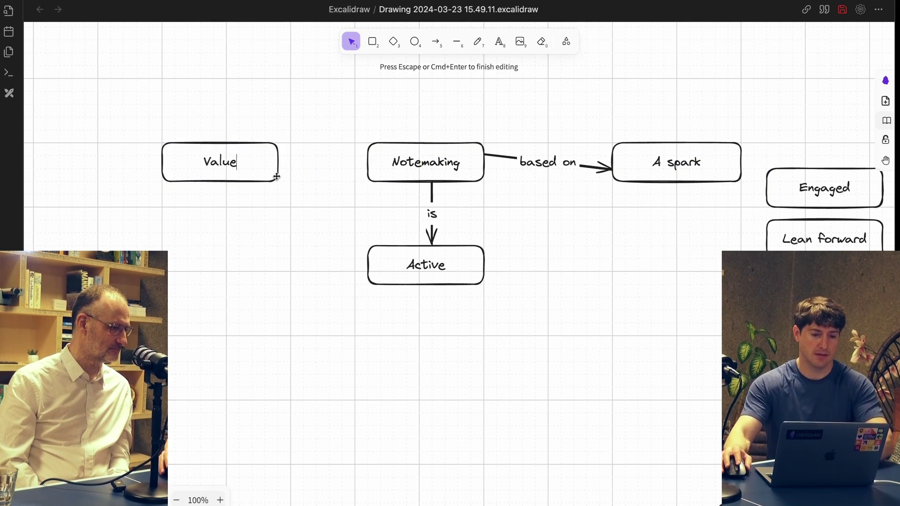
key(Escape)
Duplicate Value below itself, relabel the copy 'Intellectual Assets', and move it down-left.
drag(235, 173, 222, 229)
double_click(222, 227)
text(Inte)
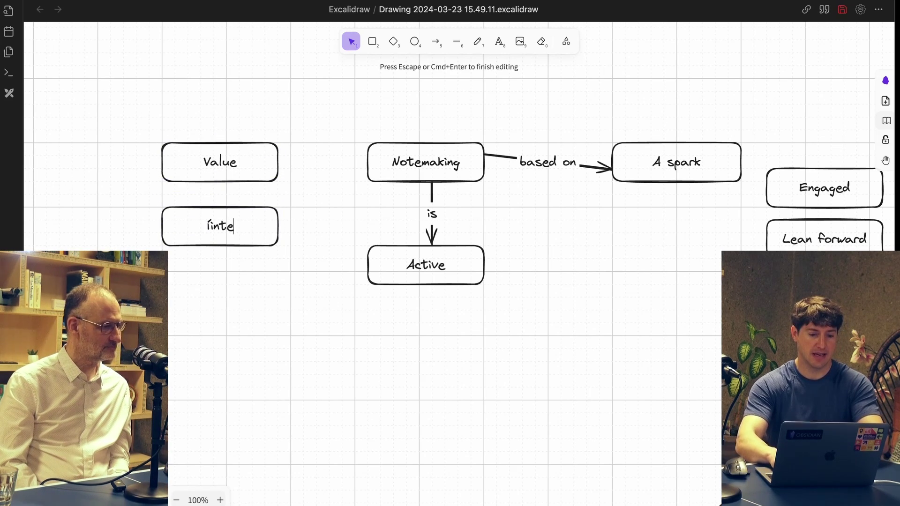
key(BackSpace)
key(BackSpace)
key(BackSpace)
key(BackSpace)
text(In)
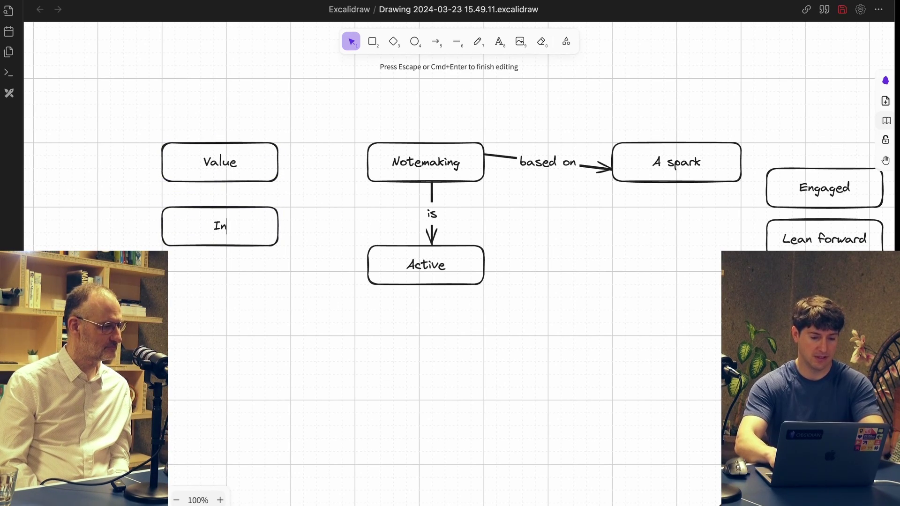
text(tel)
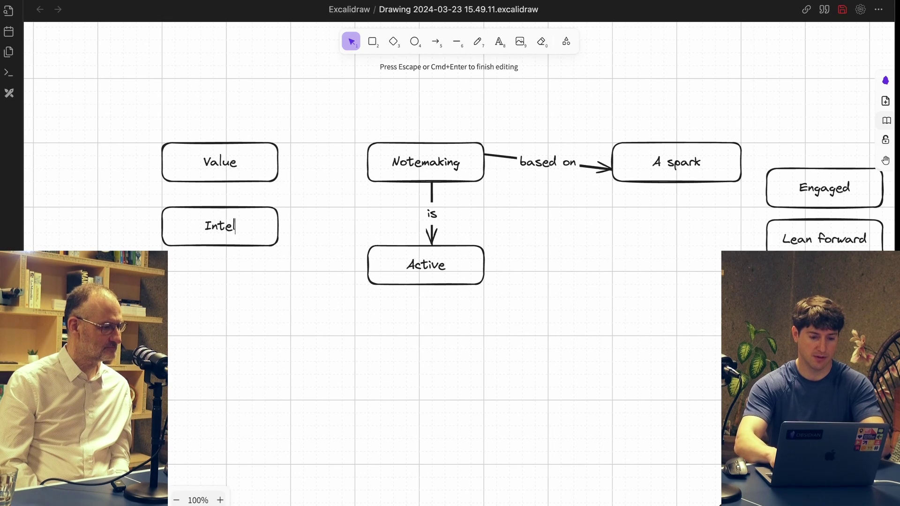
text(lectual Ass)
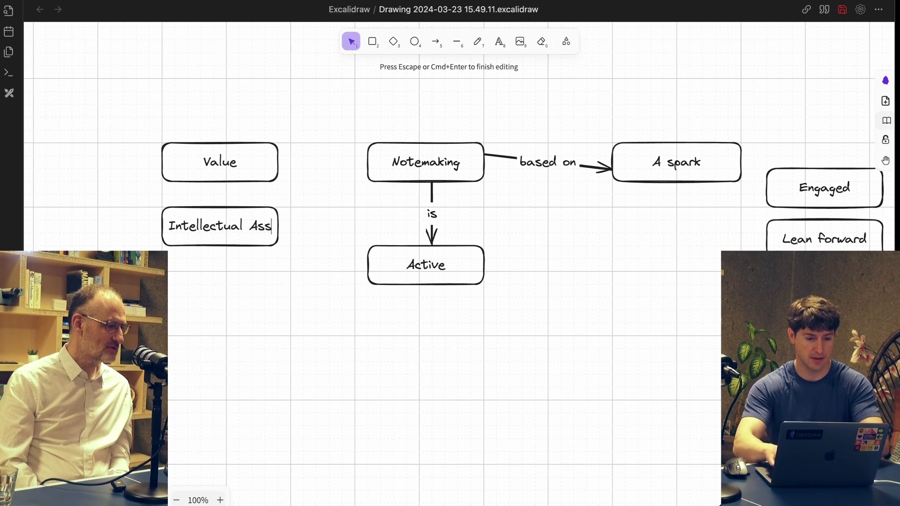
text(ets)
key(Escape)
click(249, 306)
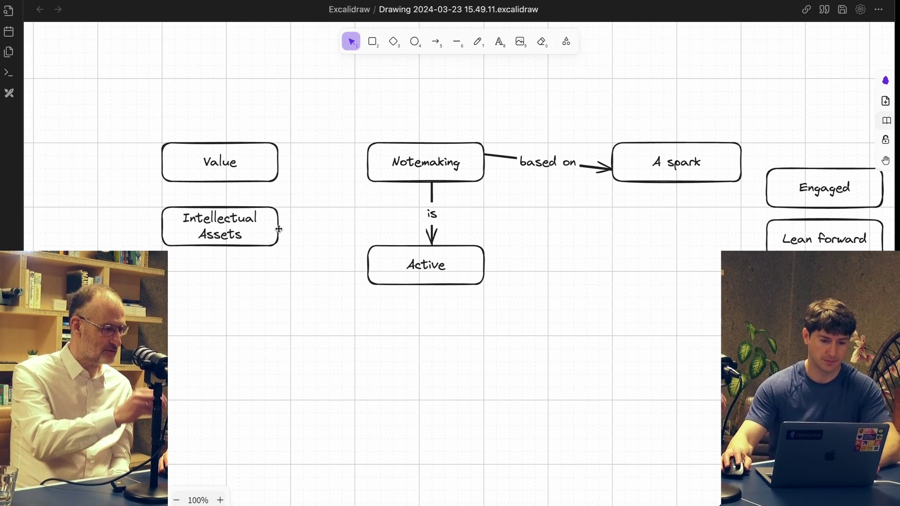
drag(211, 231, 197, 243)
click(219, 175)
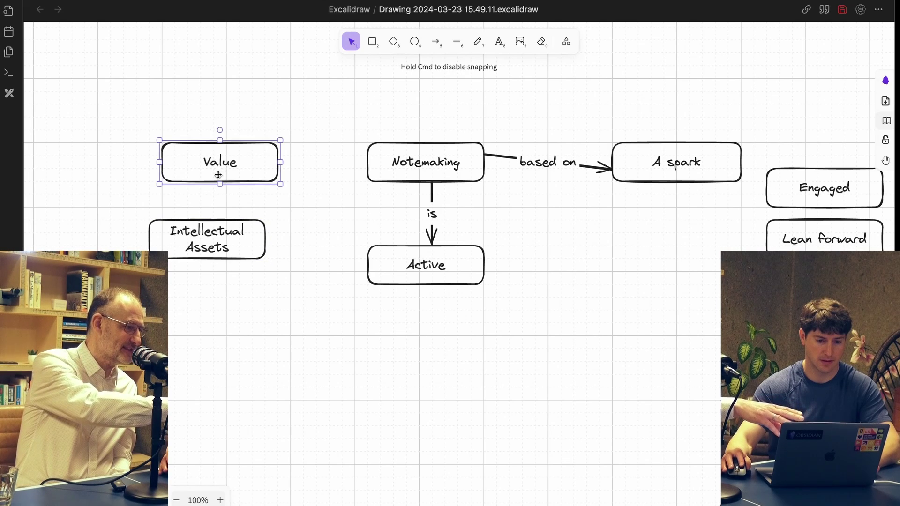
Consult the Concept Modeling drawing, then move Intellectual Assets and Value lower in the dated drawing.
click(39, 9)
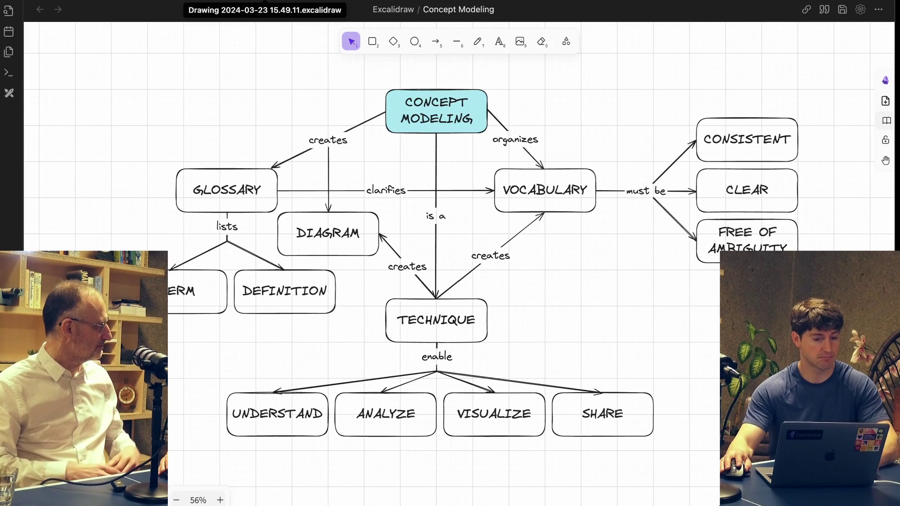
click(257, 2)
drag(211, 248, 208, 287)
drag(216, 184, 228, 209)
Draw a 'creates' arrow from Notemaking to Value, then shift Value and Intellectual Assets left.
click(400, 172)
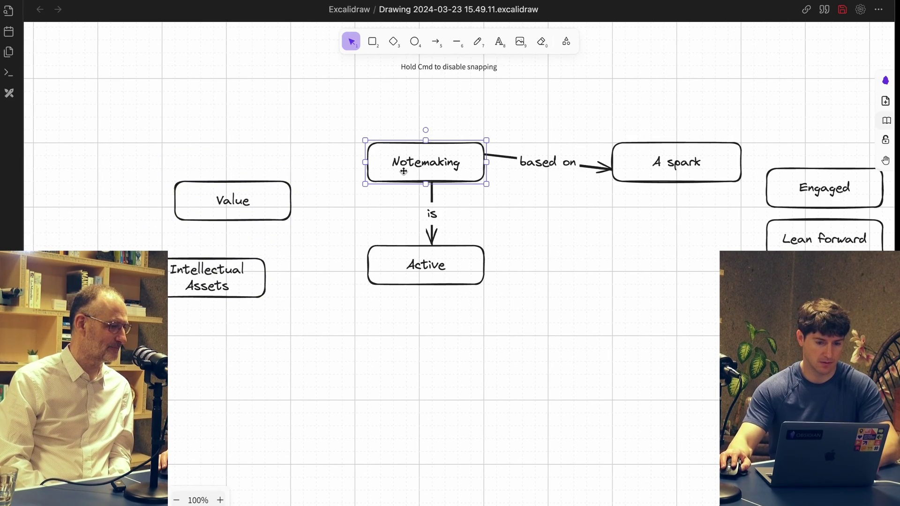
click(336, 153)
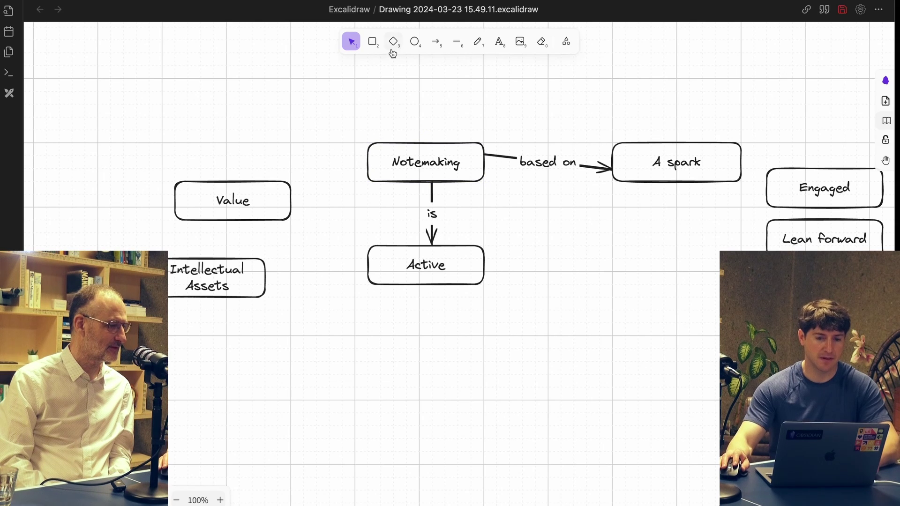
click(437, 41)
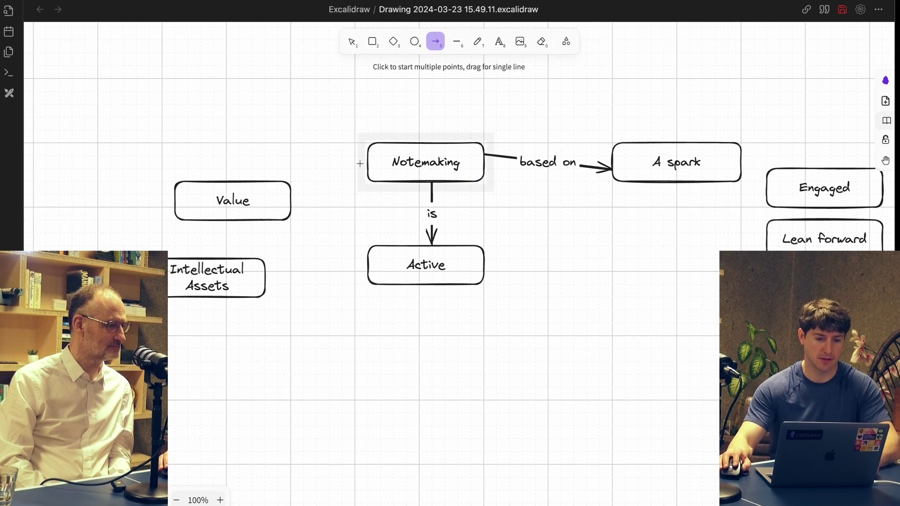
drag(359, 164, 294, 186)
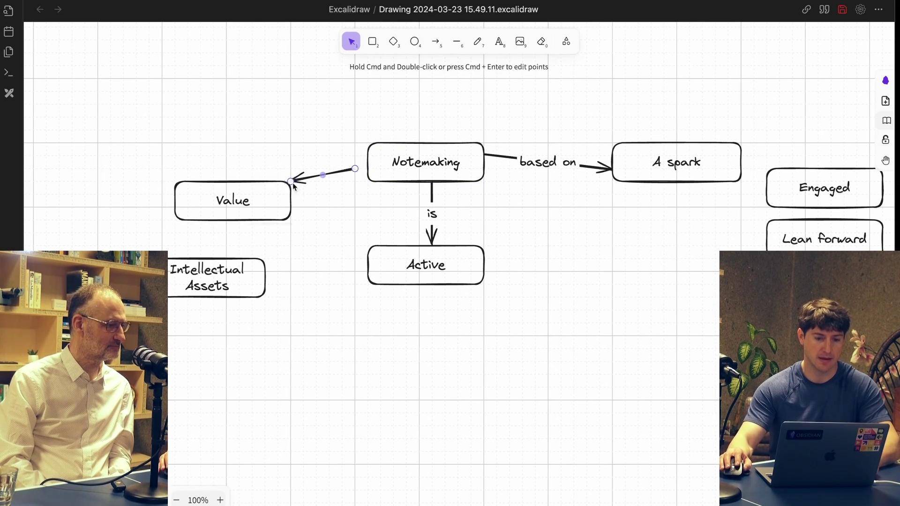
double_click(324, 181)
text(c)
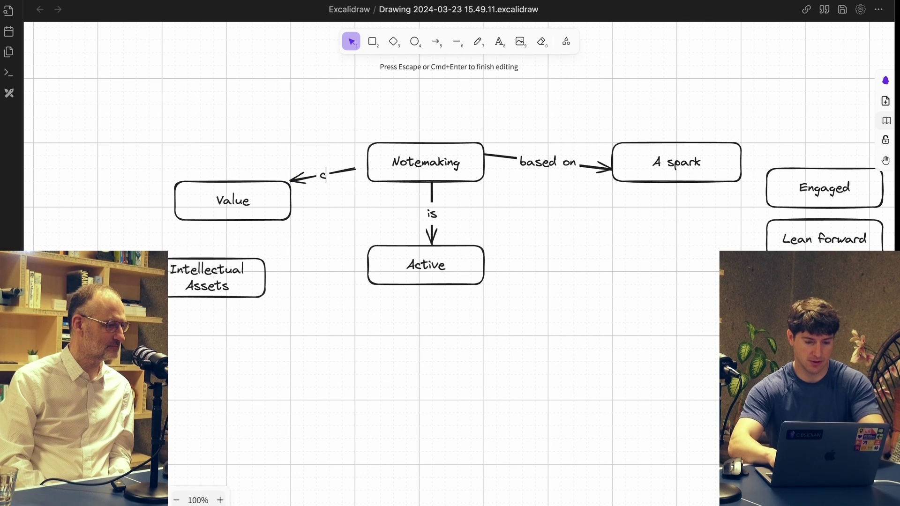
text(reates)
click(337, 217)
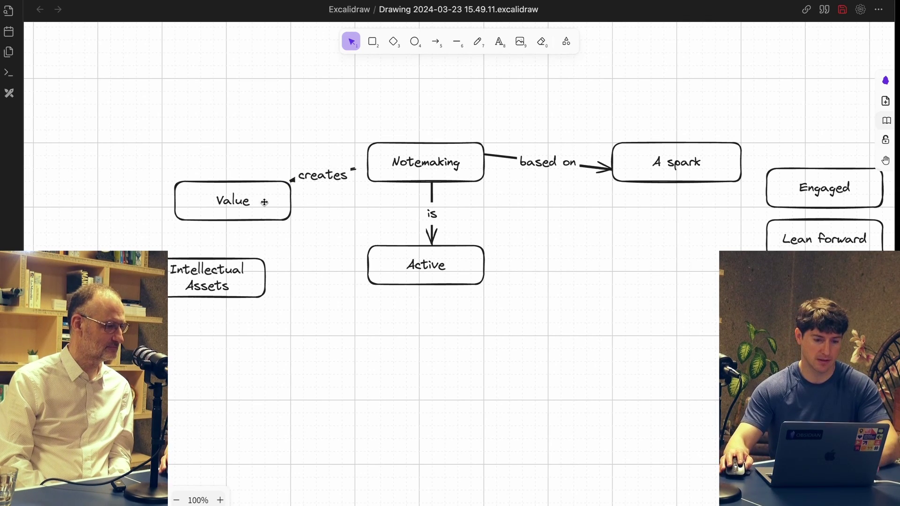
drag(265, 203, 213, 202)
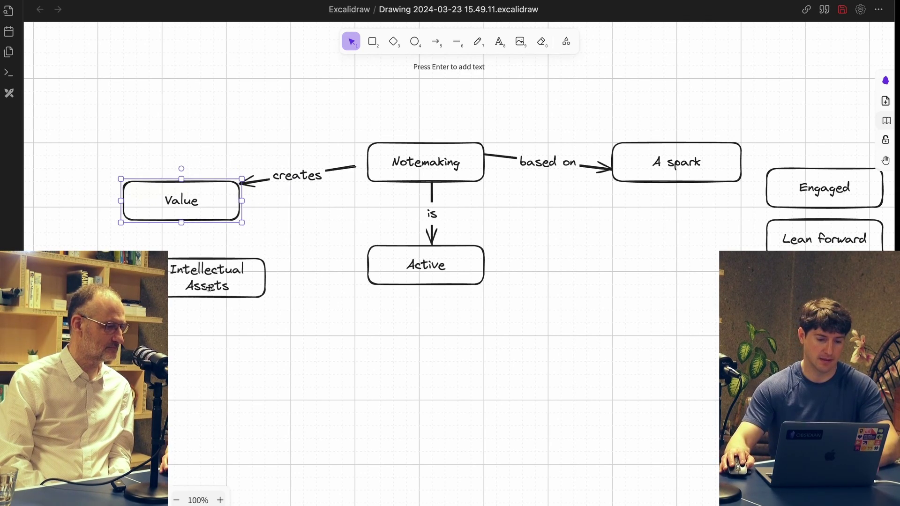
drag(210, 288, 185, 313)
Link Value to Intellectual Assets with a 'that leads to' arrow and duplicate Intellectual Assets.
click(198, 203)
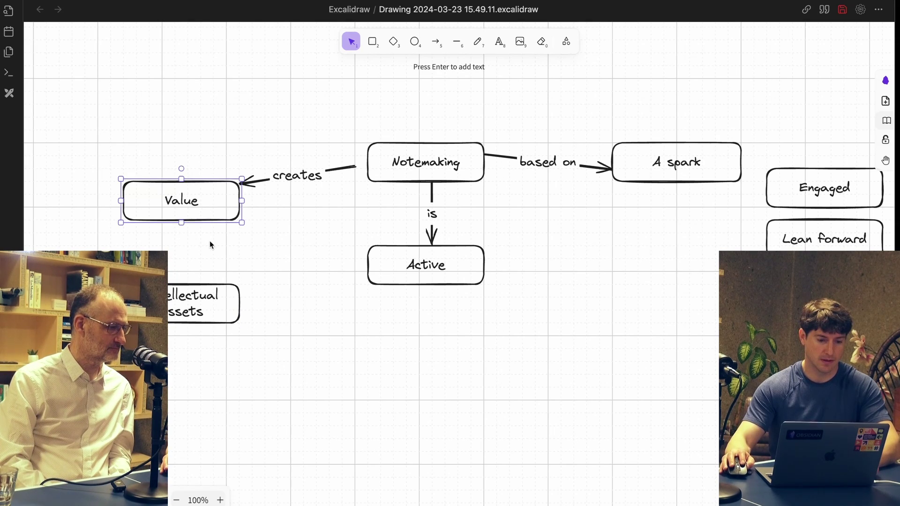
click(210, 245)
click(195, 214)
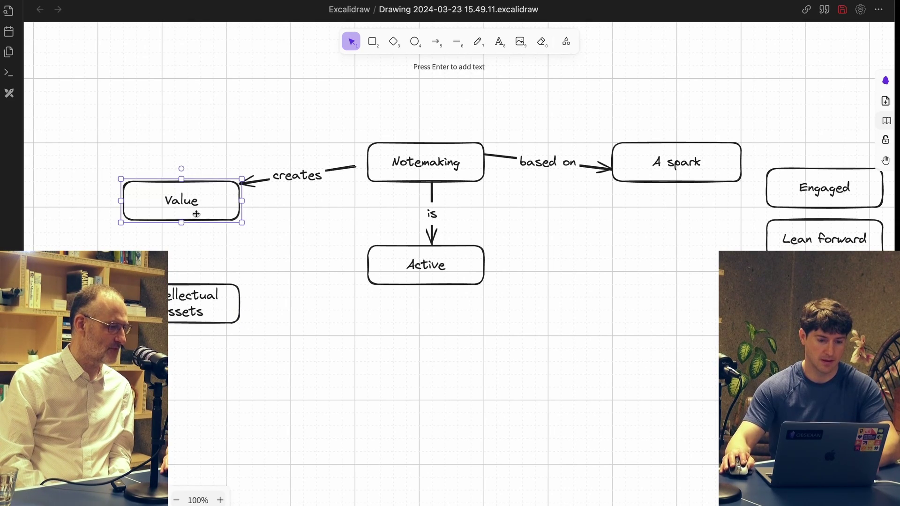
click(437, 45)
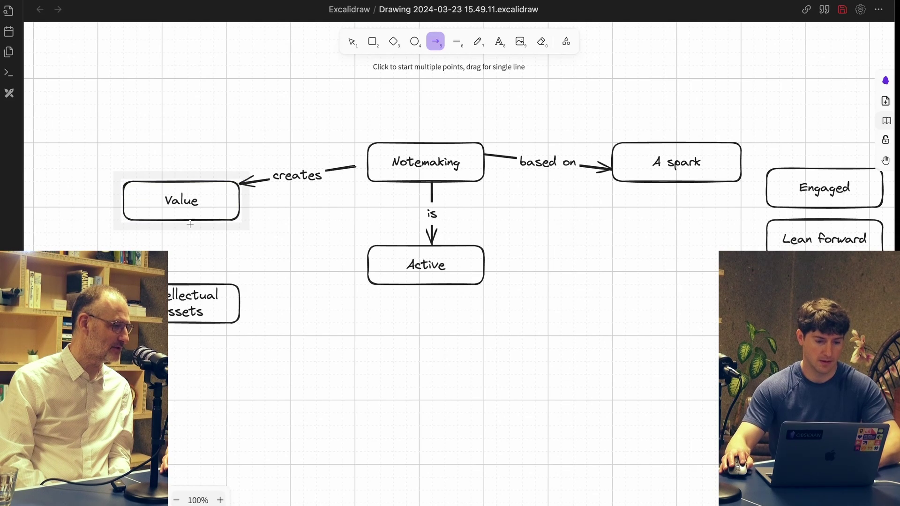
drag(187, 233, 216, 329)
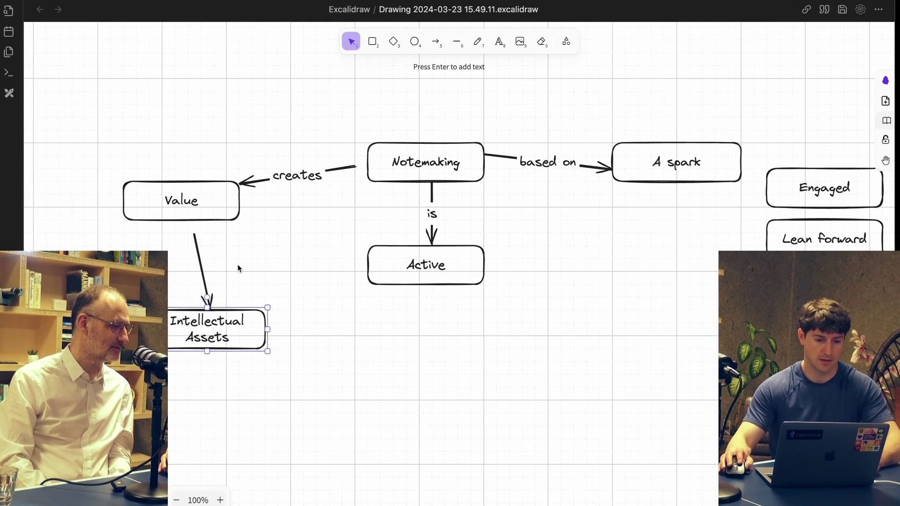
double_click(198, 266)
text(t)
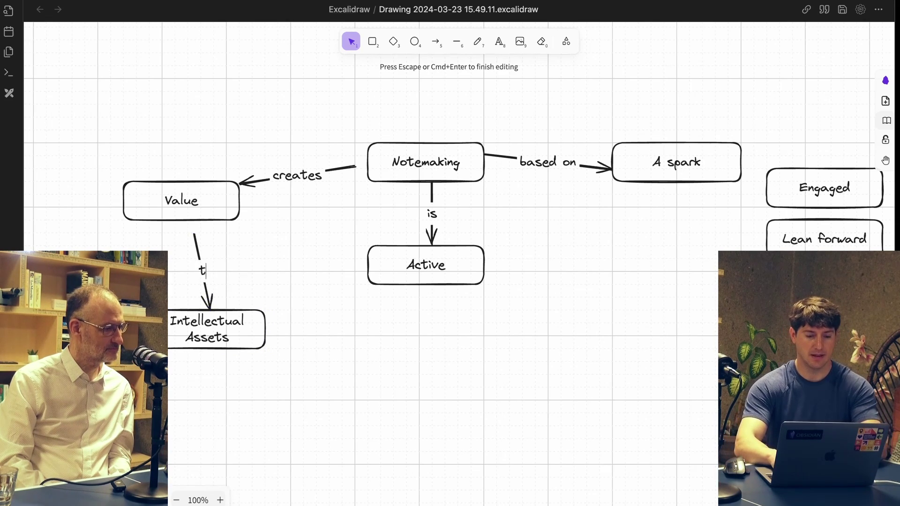
text(hat leads to)
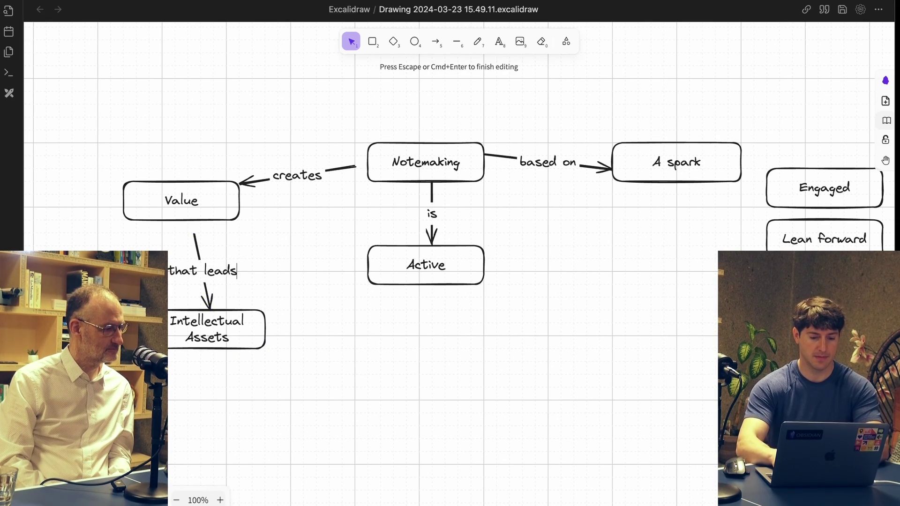
click(283, 345)
click(223, 330)
drag(222, 329, 93, 366)
Arrange the original and duplicate Intellectual Assets boxes side by side below Value.
drag(186, 337, 212, 337)
drag(155, 375, 265, 375)
drag(188, 322, 91, 322)
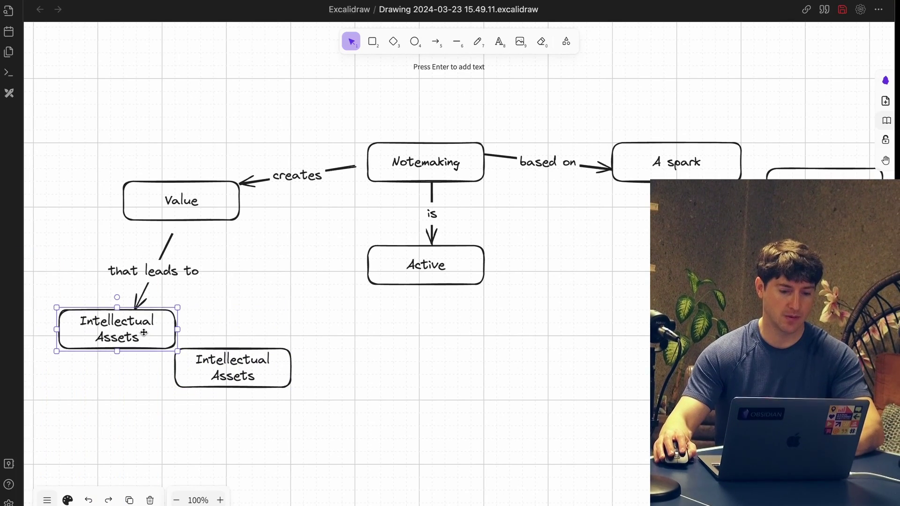
drag(225, 369, 251, 355)
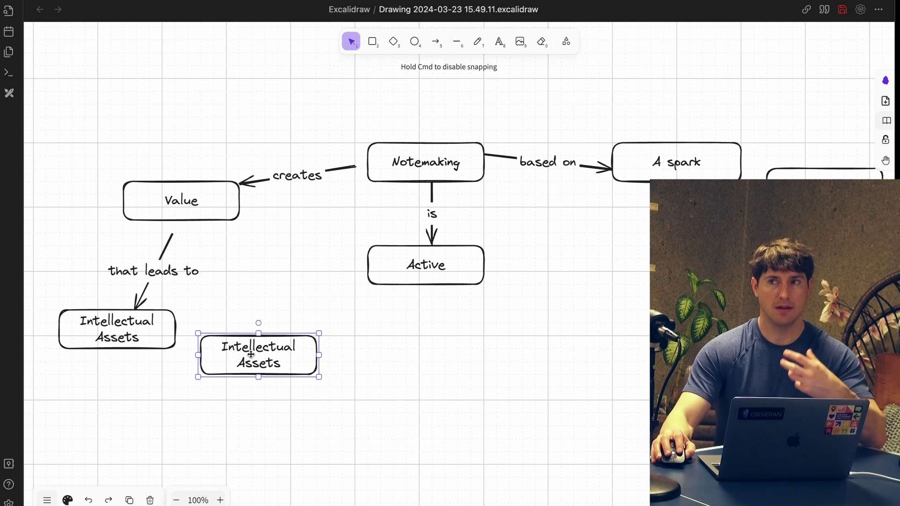
Relabel the duplicate box 'Personal' with 'Meaning' on a second line.
double_click(250, 355)
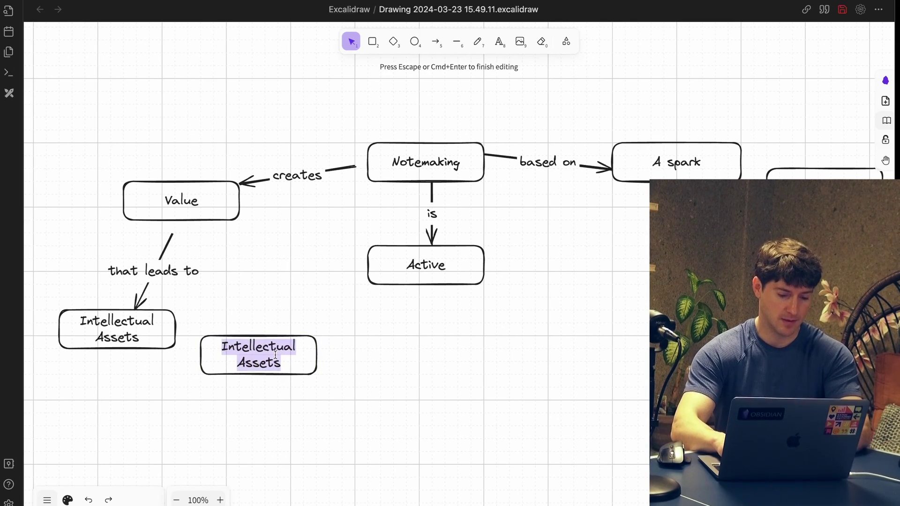
text(ip)
key(BackSpace)
key(BackSpace)
key(BackSpace)
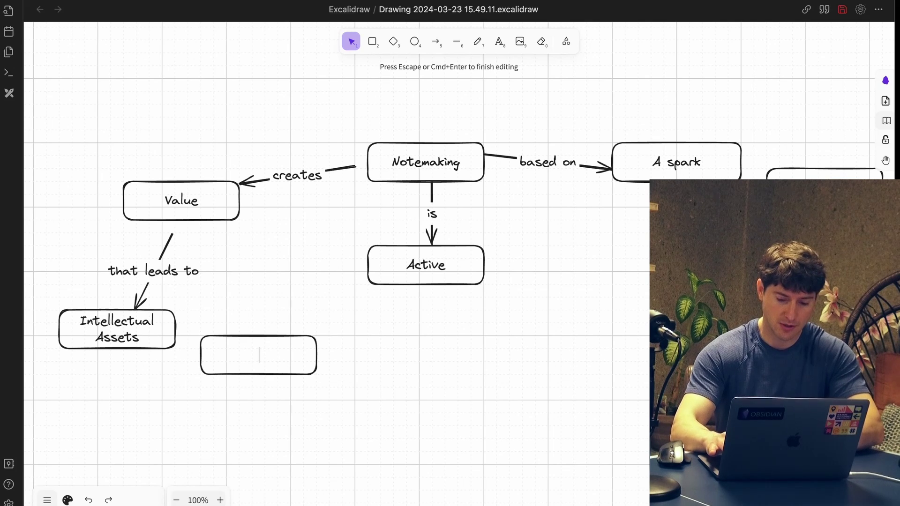
text(Deep)
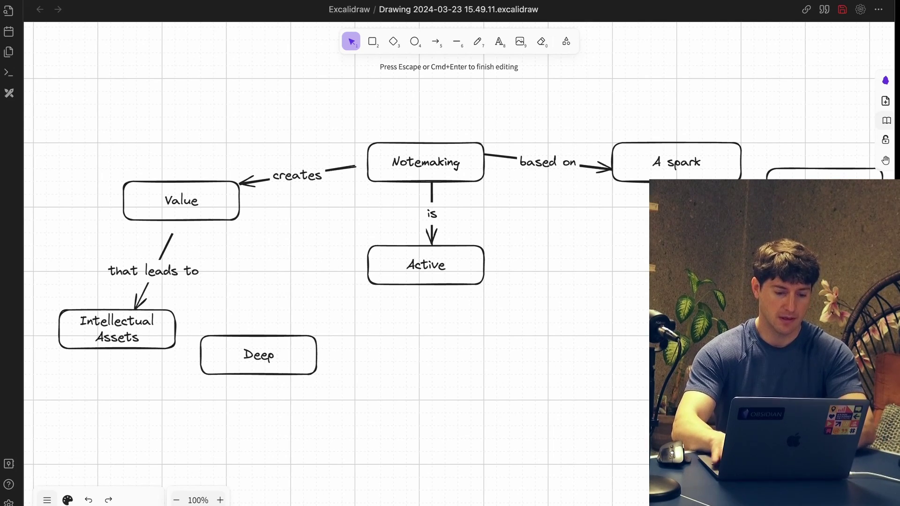
key(BackSpace)
key(BackSpace)
key(BackSpace)
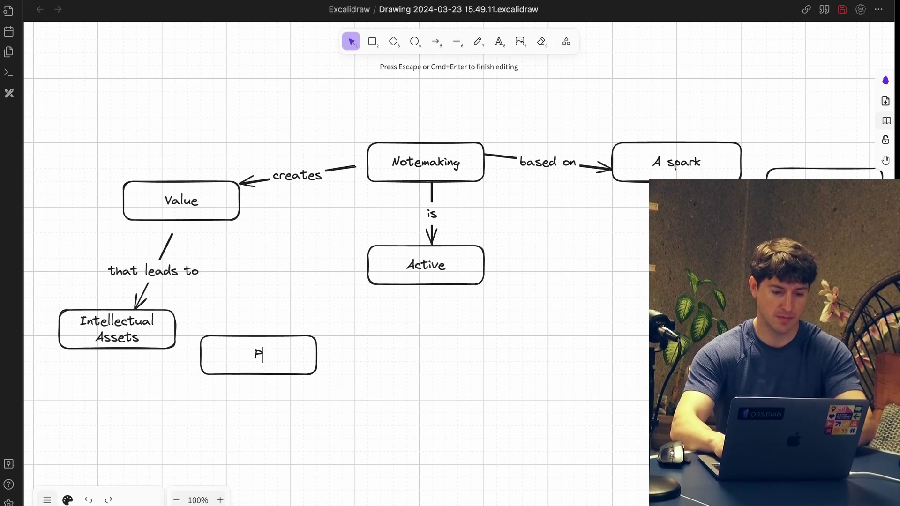
text(ersonal)
key(Return)
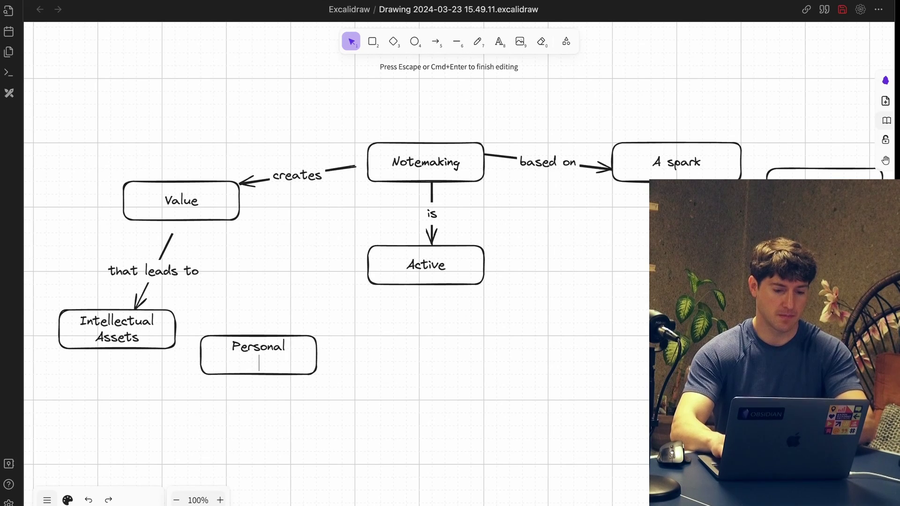
text(í)
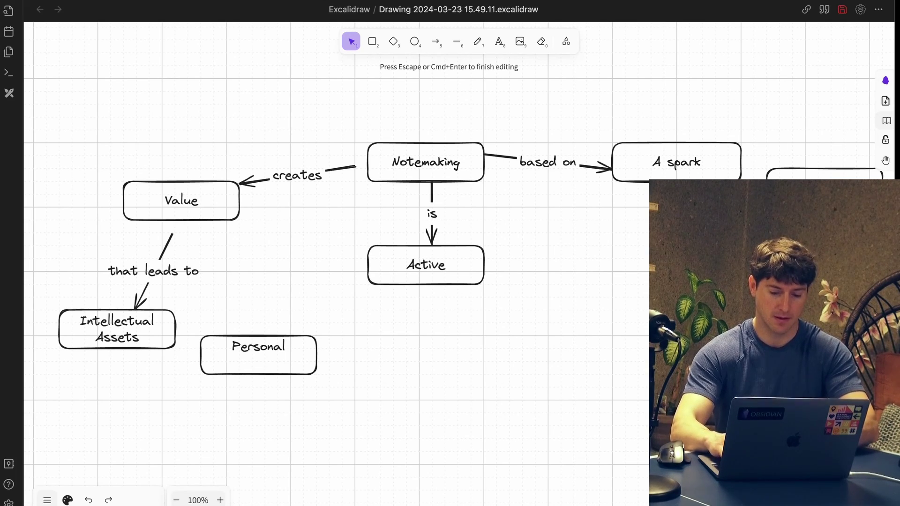
text(Meaning)
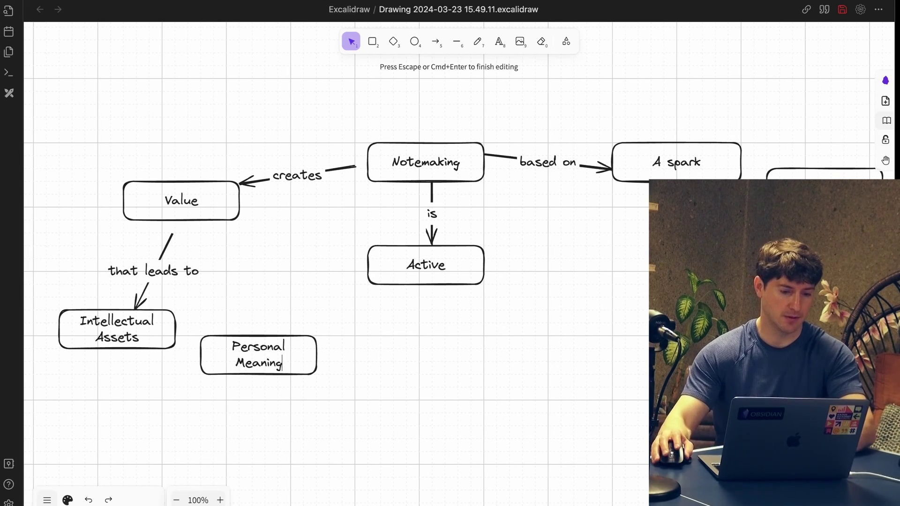
click(280, 275)
Try curving the 'that leads to' arrow, then undo to keep it straight.
click(187, 202)
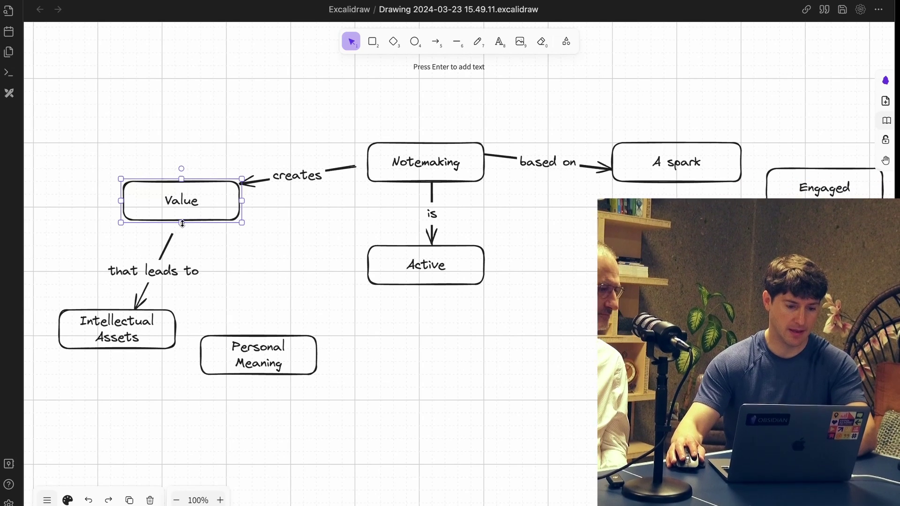
click(164, 275)
drag(158, 272, 201, 286)
key(super+z)
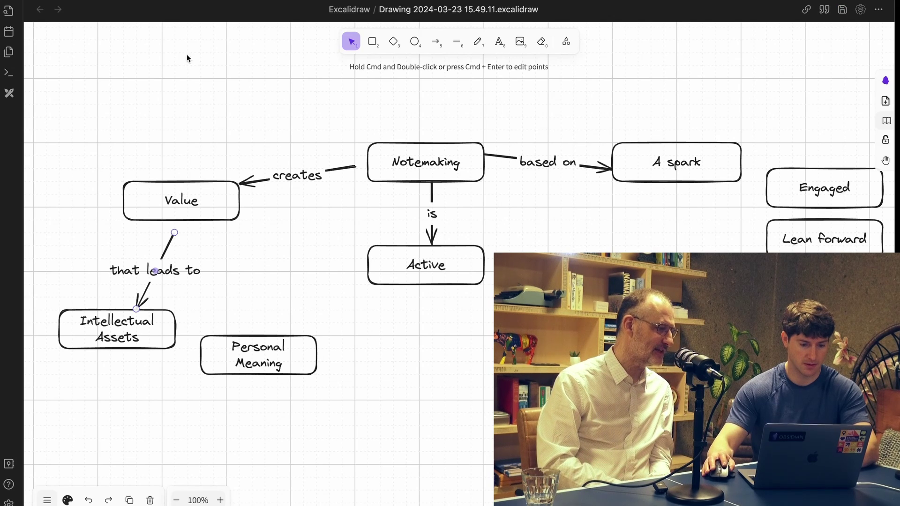
click(285, 257)
Draw a second arrow from the 'that leads to' link into Personal Meaning, nudging that box up-right.
key(a)
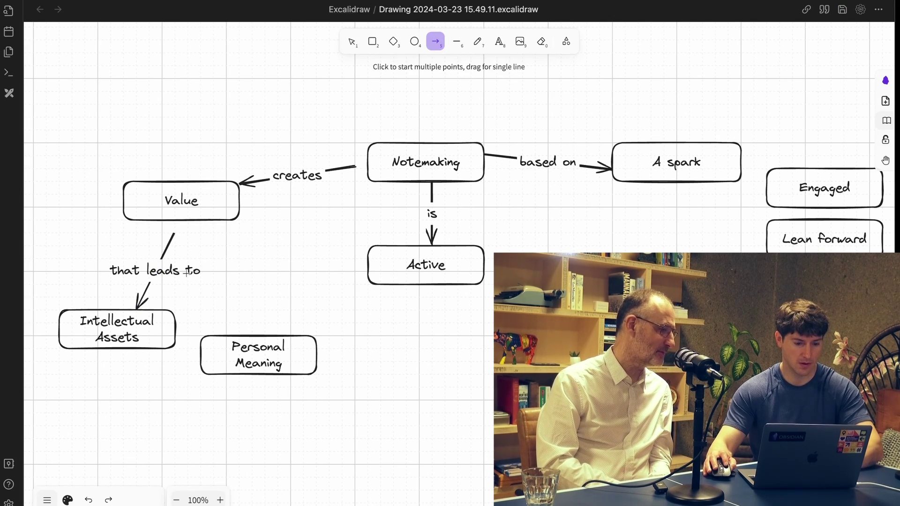
drag(174, 283, 225, 334)
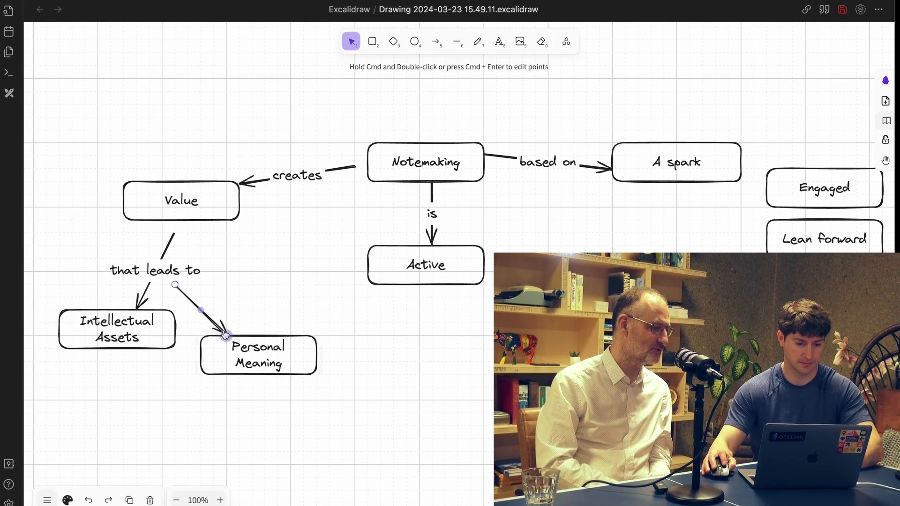
click(237, 419)
mouse_move(254, 364)
mouse_down()
mouse_move(266, 351)
mouse_move(252, 359)
mouse_up()
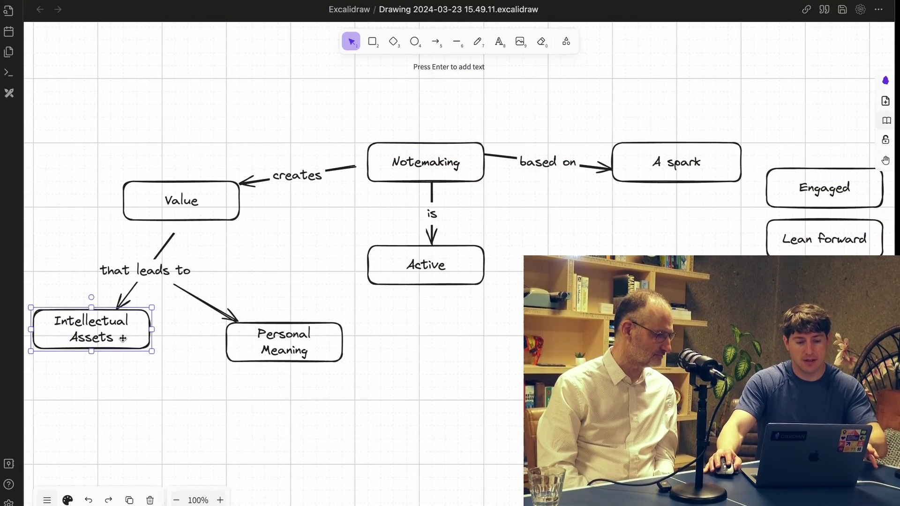
Duplicate Personal Meaning below and replace the copy's text with 'Generating Insights'.
mouse_move(121, 339)
mouse_down()
mouse_move(201, 403)
mouse_move(200, 378)
mouse_move(159, 326)
mouse_move(134, 326)
mouse_move(133, 339)
mouse_up()
click(256, 343)
drag(256, 344, 190, 402)
double_click(207, 401)
key(super+a)
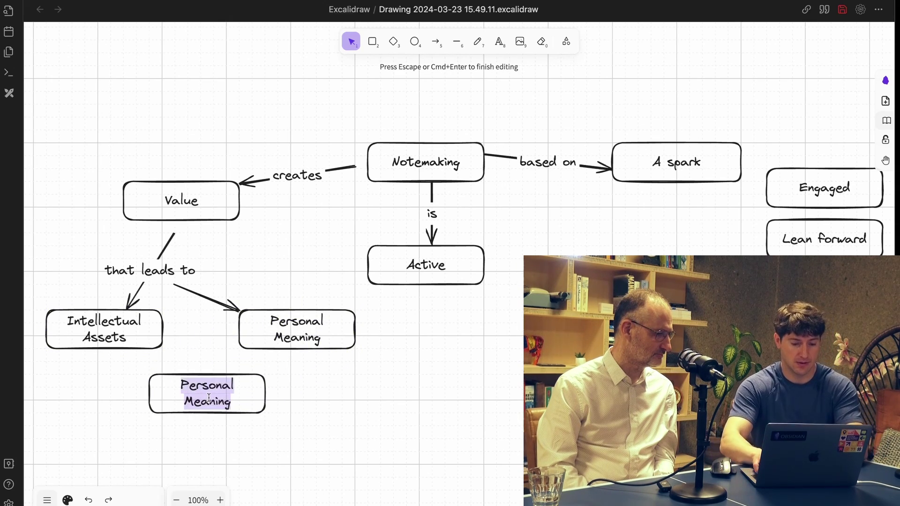
text(Generating )
text((in))
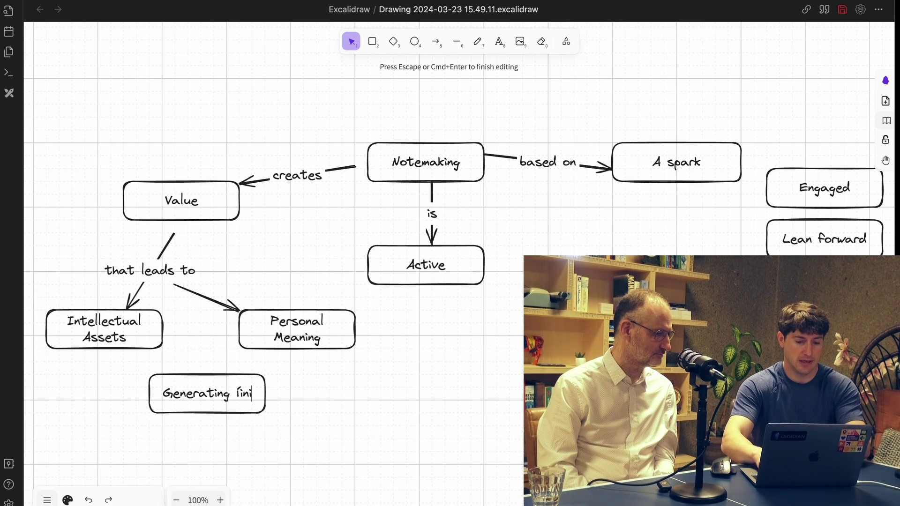
key(BackSpace)
key(BackSpace)
key(BackSpace)
key(BackSpace)
key(BackSpace)
text(I)
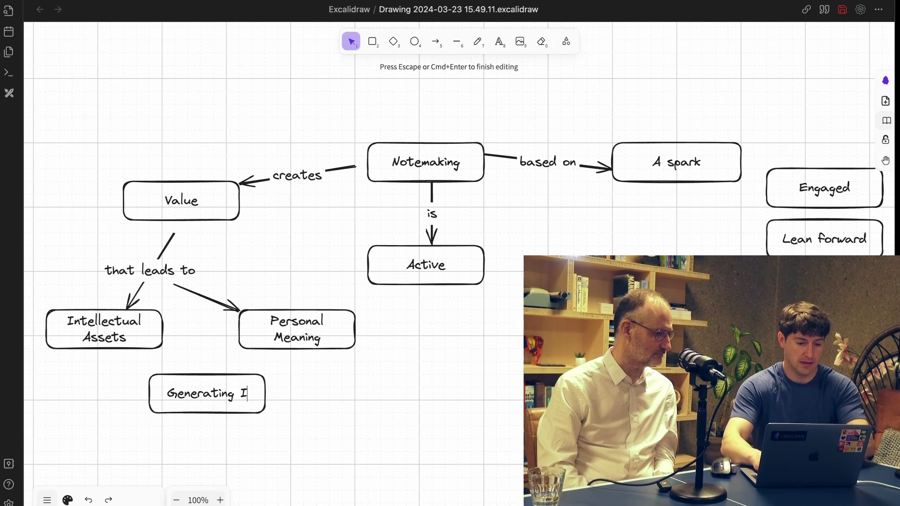
text(nsigh)
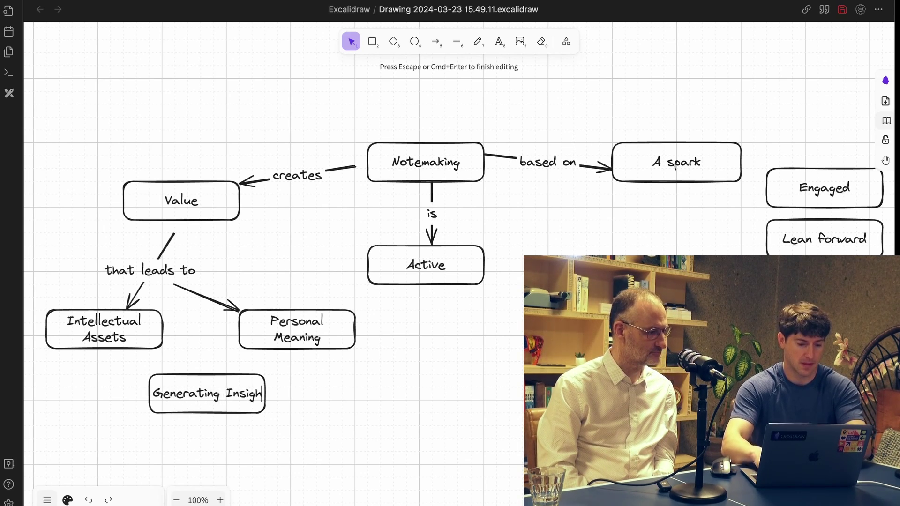
text(ts)
click(289, 406)
Select the Generating Insights box, then the Active box.
click(230, 393)
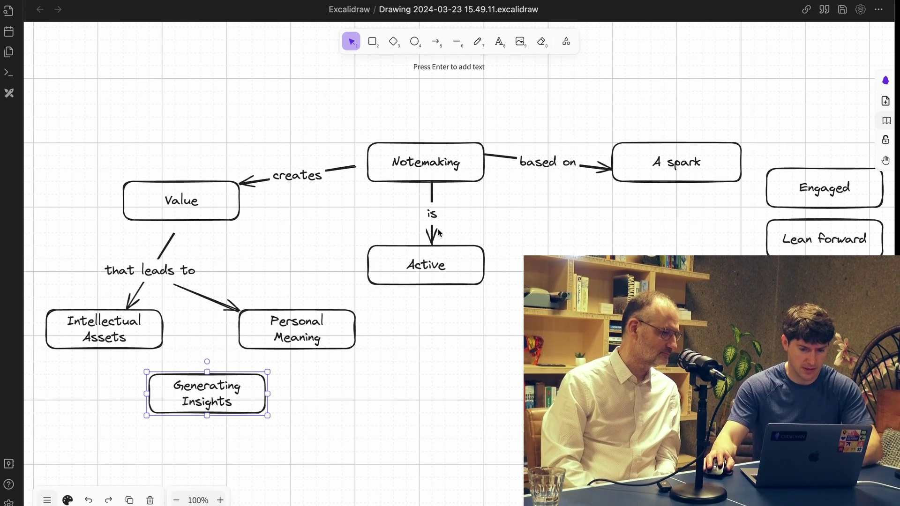
click(423, 258)
drag(432, 287, 436, 319)
click(435, 265)
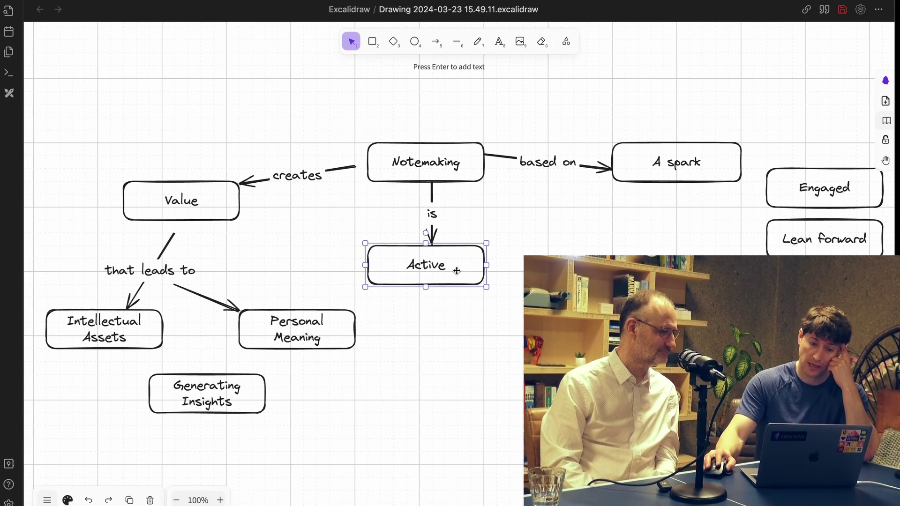
Shift the Active box slightly to the right.
click(449, 315)
click(467, 272)
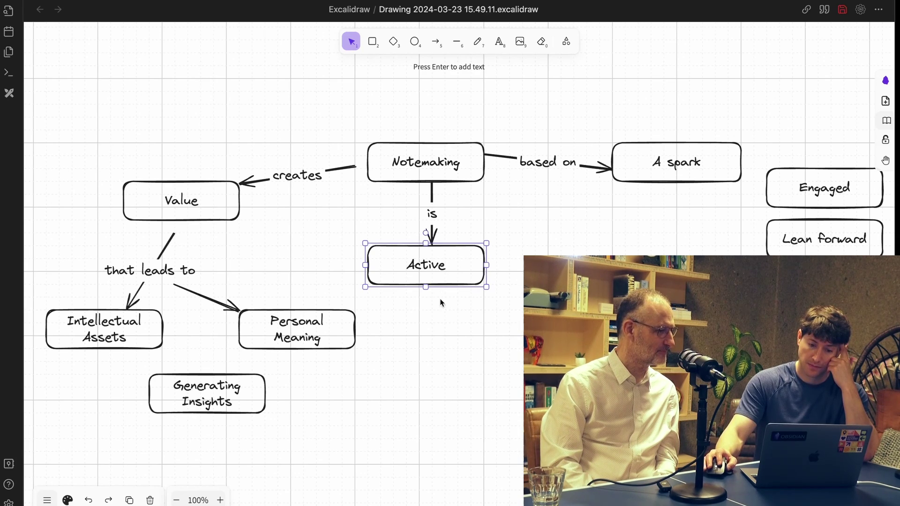
click(438, 311)
click(452, 267)
drag(452, 266, 464, 266)
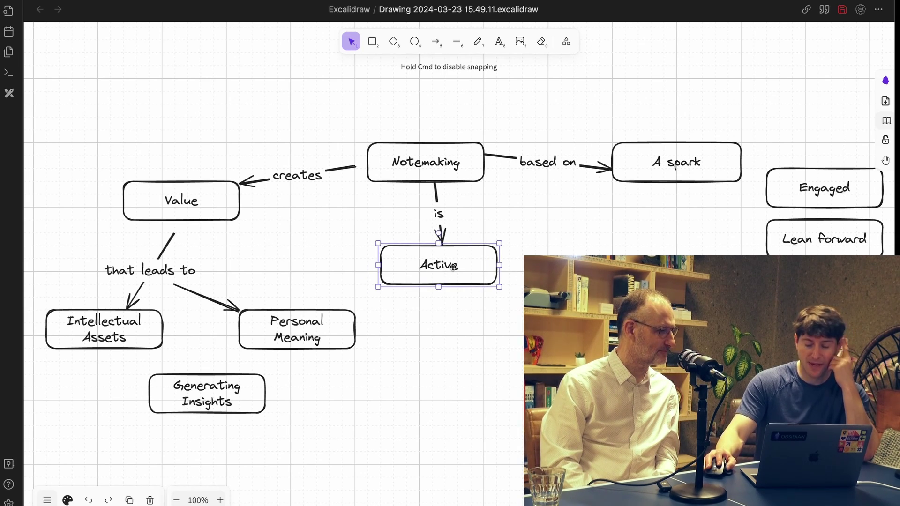
key(Escape)
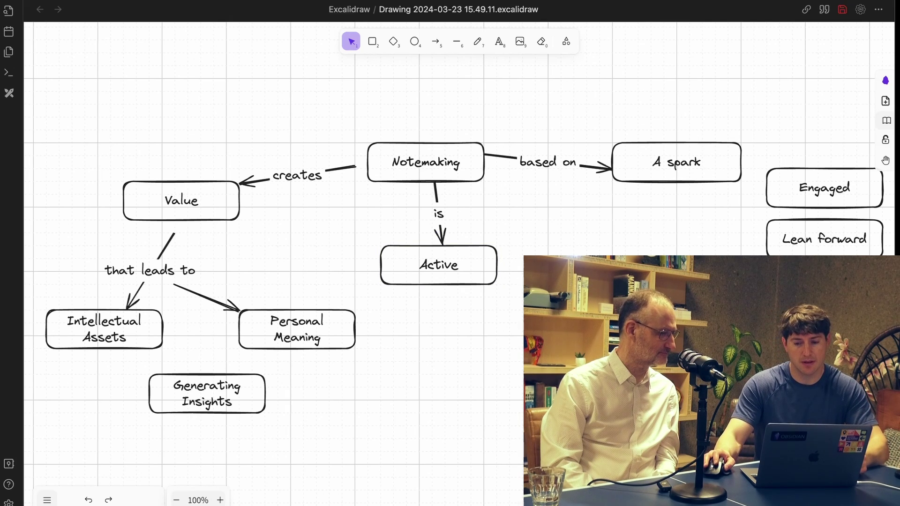
Duplicate Active below, relabel the copy 'Unique ideas and perspectives', and nudge it down-right.
click(443, 272)
drag(443, 273, 456, 363)
double_click(459, 359)
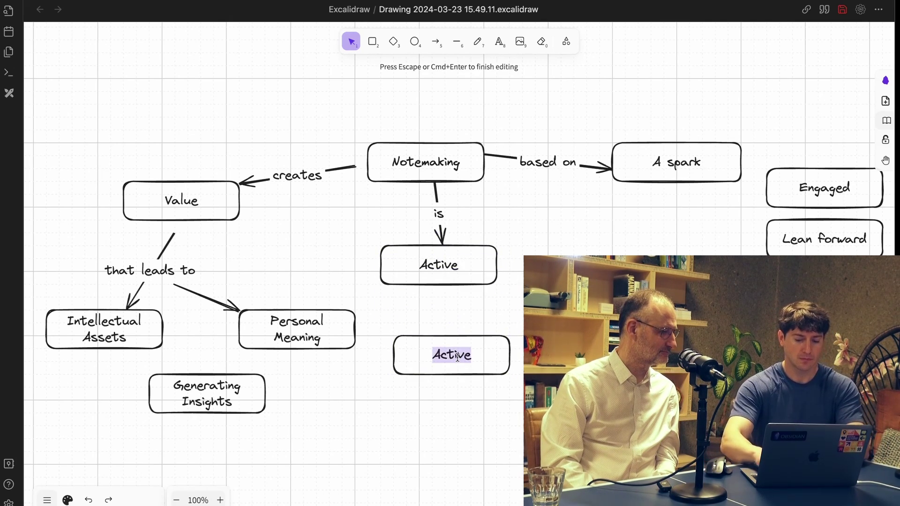
text(Fluid)
key(BackSpace)
key(BackSpace)
key(BackSpace)
key(BackSpace)
key(BackSpace)
text(U)
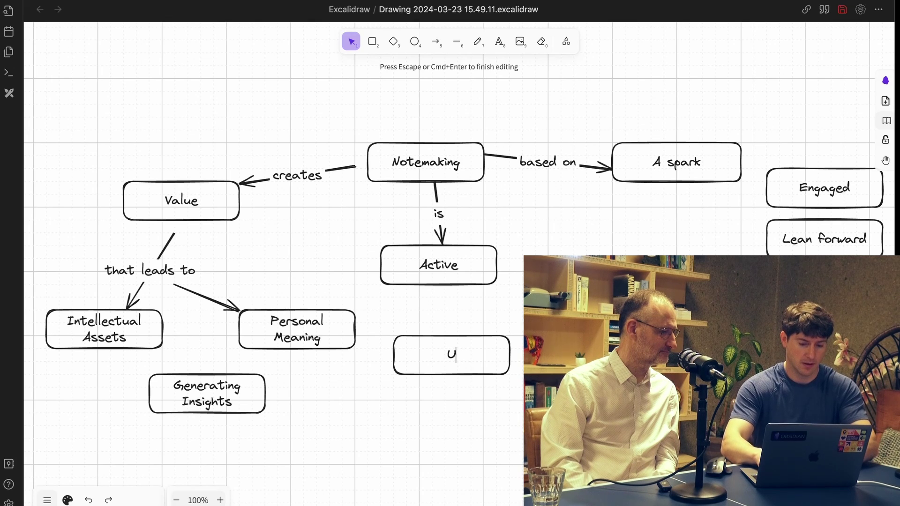
text(niqu)
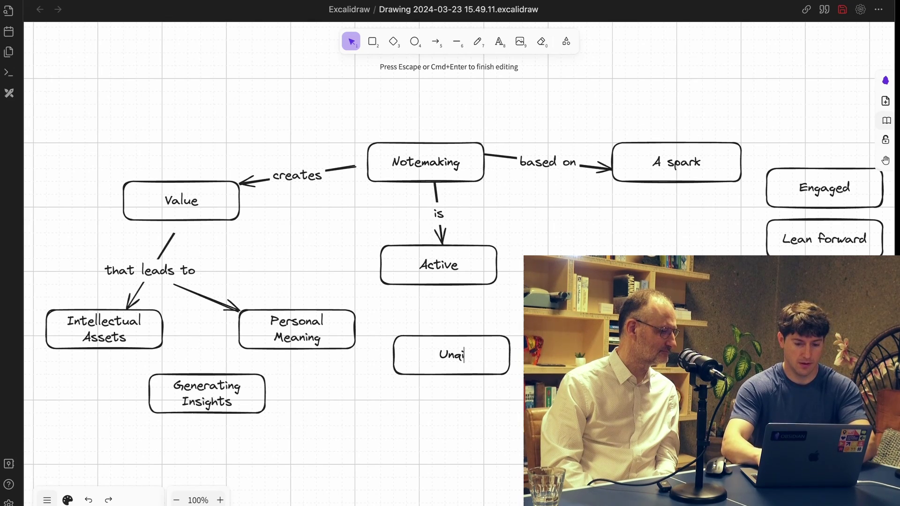
key(BackSpace)
key(BackSpace)
key(BackSpace)
text(ique )
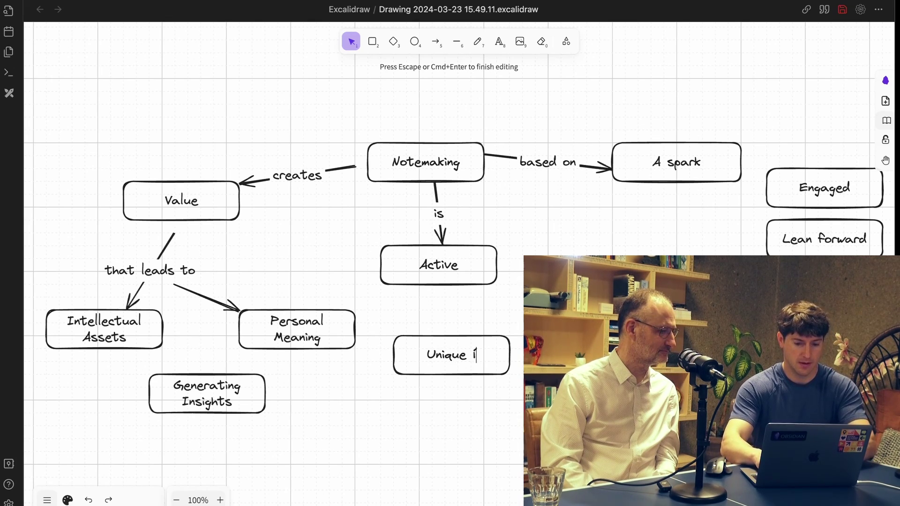
text(ideas)
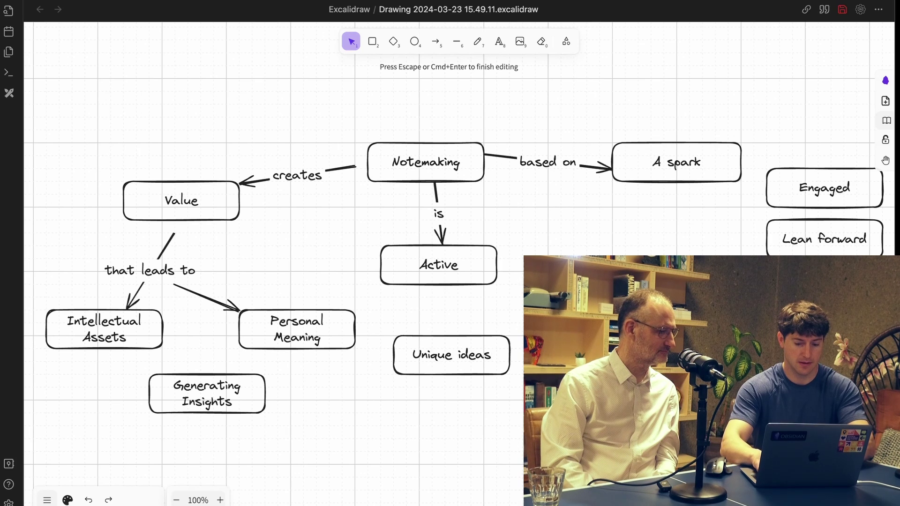
text(!)
key(BackSpace)
text(and perspe)
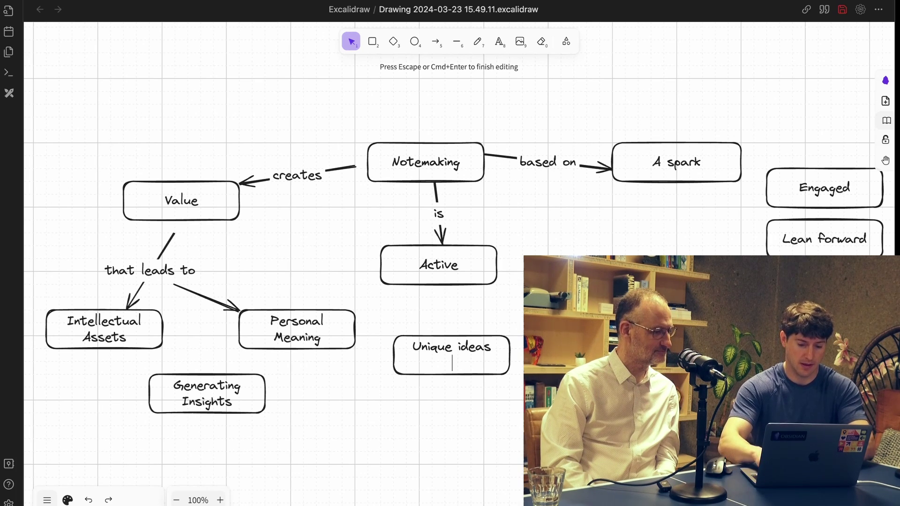
text(ctives)
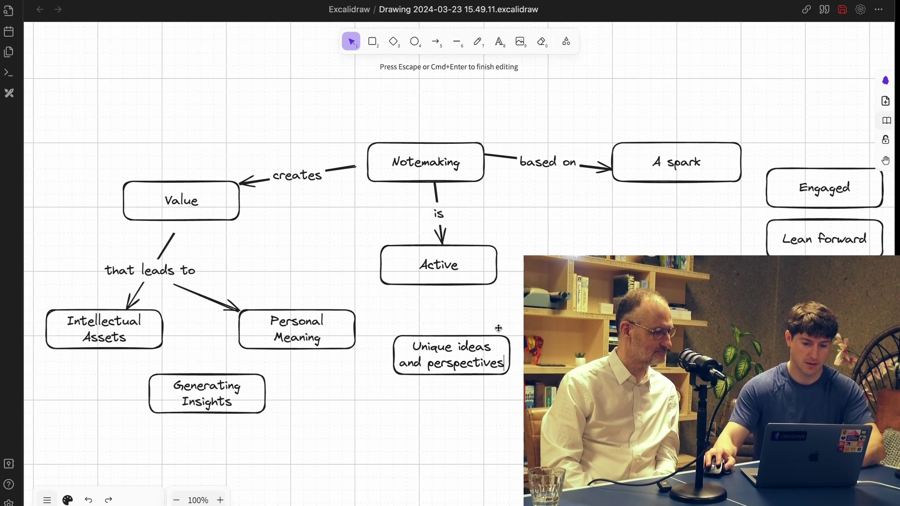
key(Escape)
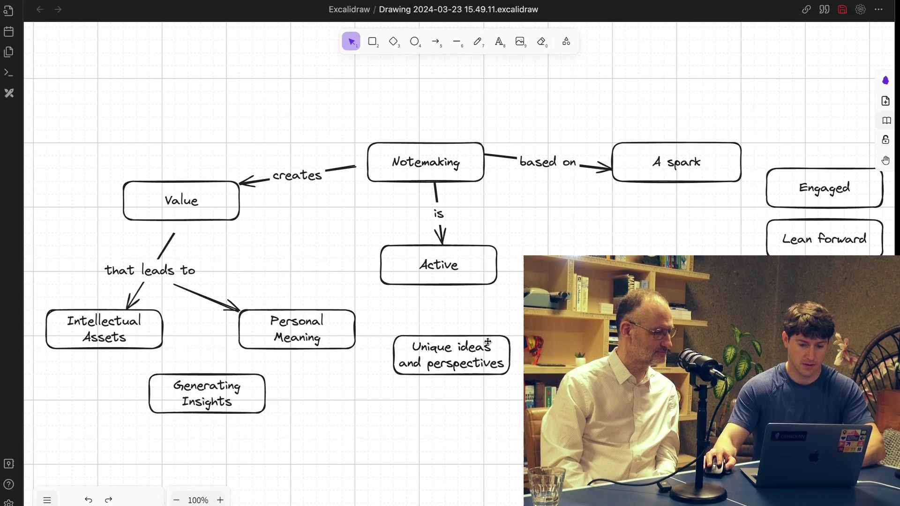
drag(474, 355, 487, 368)
Reselect the Active box.
click(455, 269)
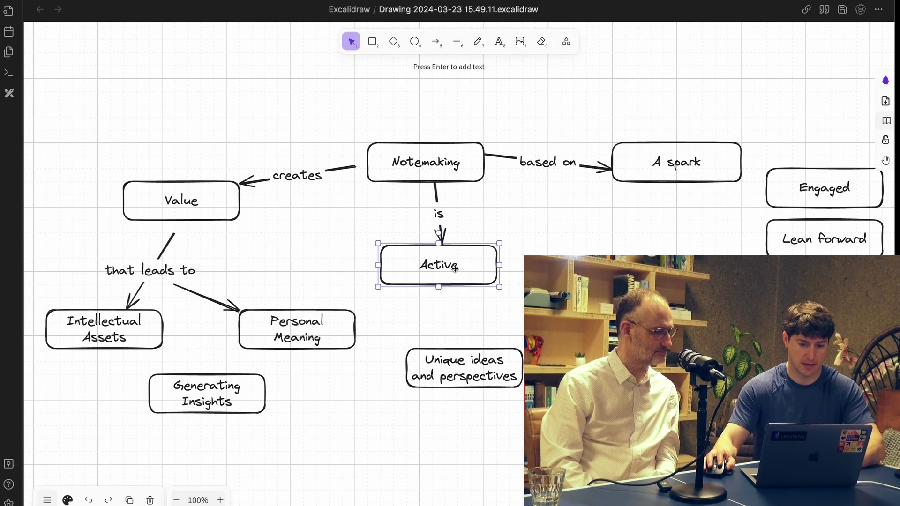
click(446, 291)
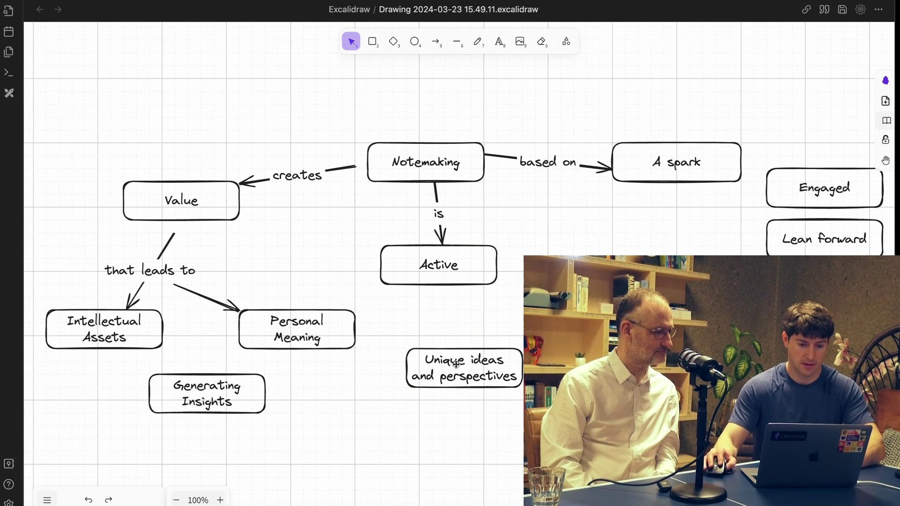
click(466, 257)
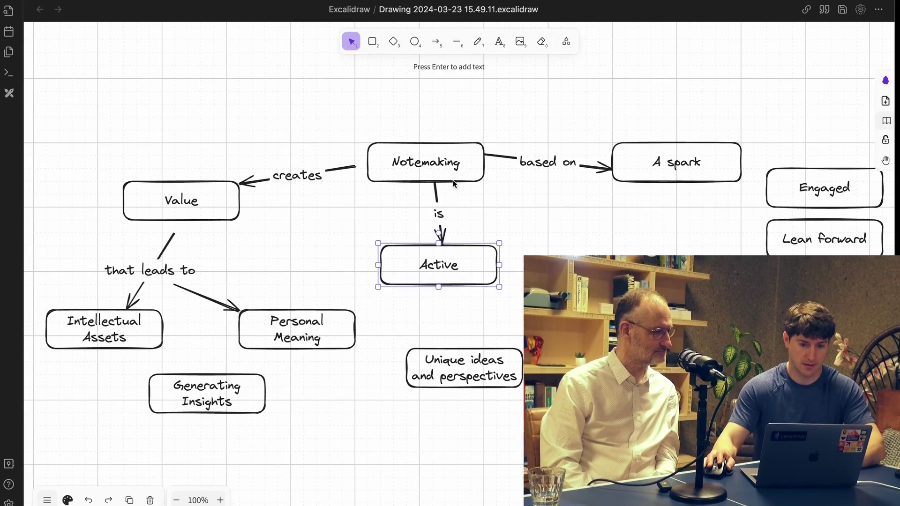